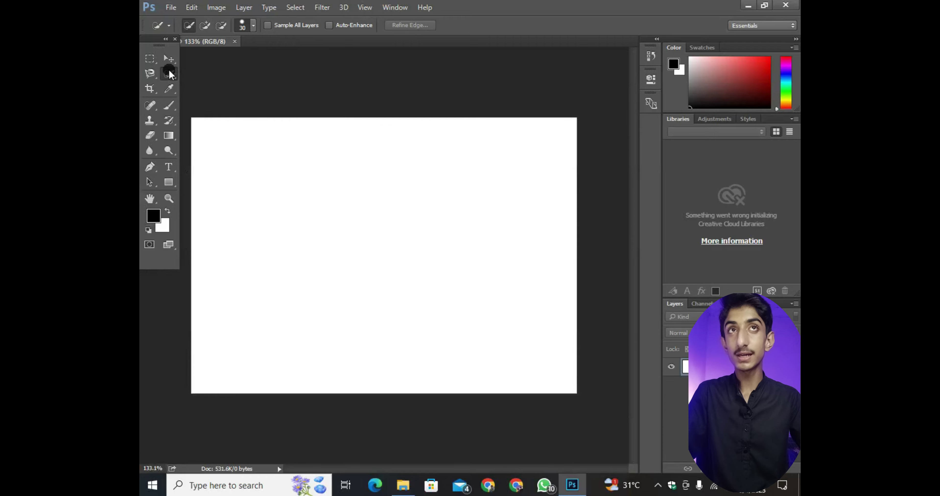
Open the lasso flyout showing Lasso, Polygonal Lasso and Magnetic Lasso on the blank canvas
{"action": "left_click", "coordinate": [150, 73]}
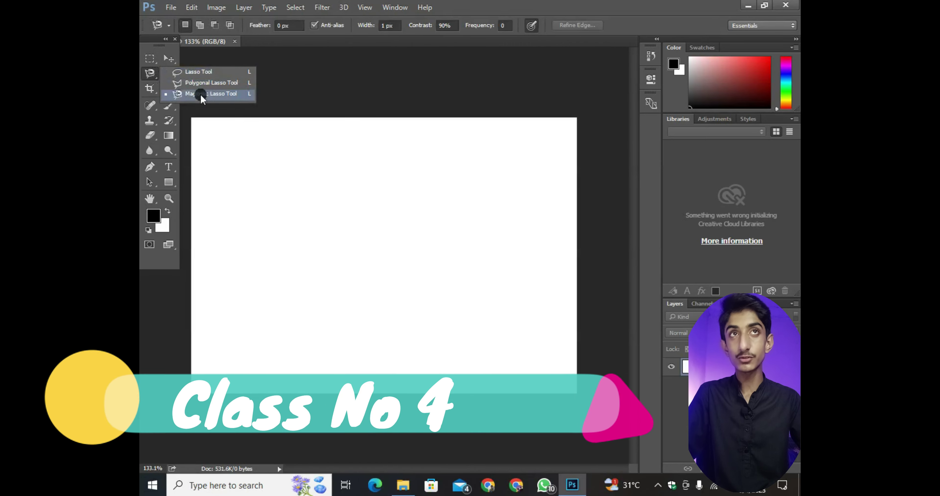
Make Quick Selection the active tool, test-paint across the blank canvas, then deselect with Ctrl+D
{"action": "left_click", "coordinate": [204, 61]}
{"action": "left_click", "coordinate": [194, 118]}
{"action": "left_click", "coordinate": [169, 77]}
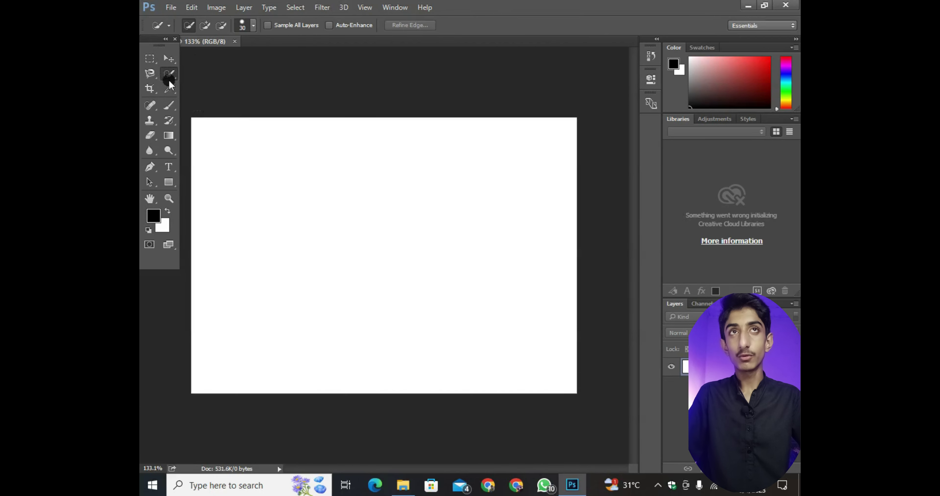
{"action": "left_click_drag", "start_coordinate": [169, 79], "coordinate": [221, 75]}
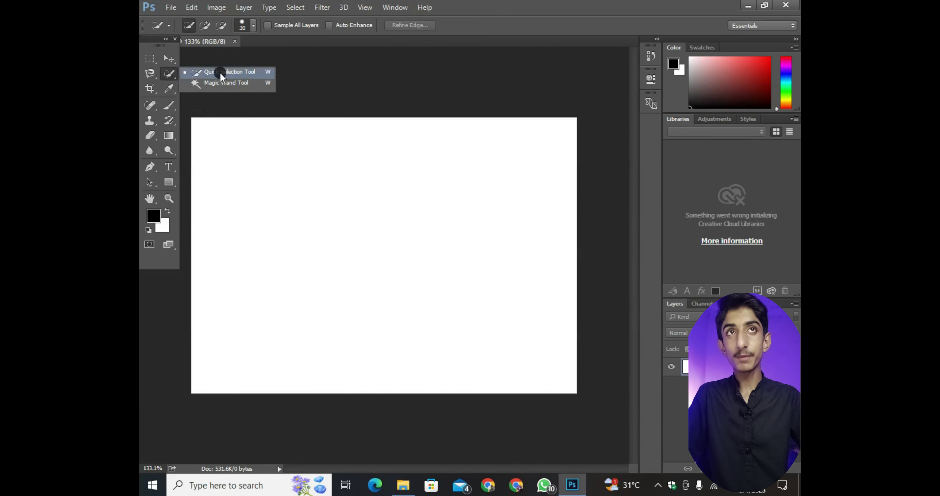
{"action": "left_click", "coordinate": [235, 73]}
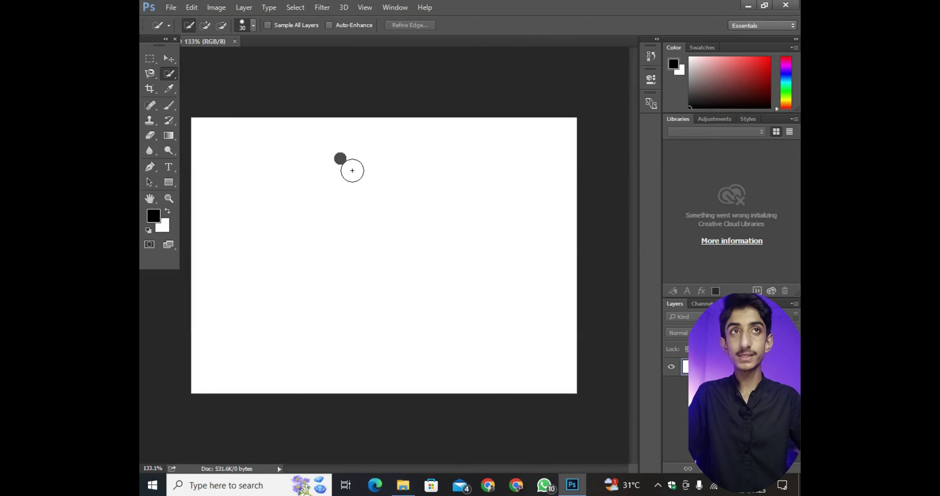
{"action": "left_click_drag", "start_coordinate": [323, 164], "coordinate": [405, 183]}
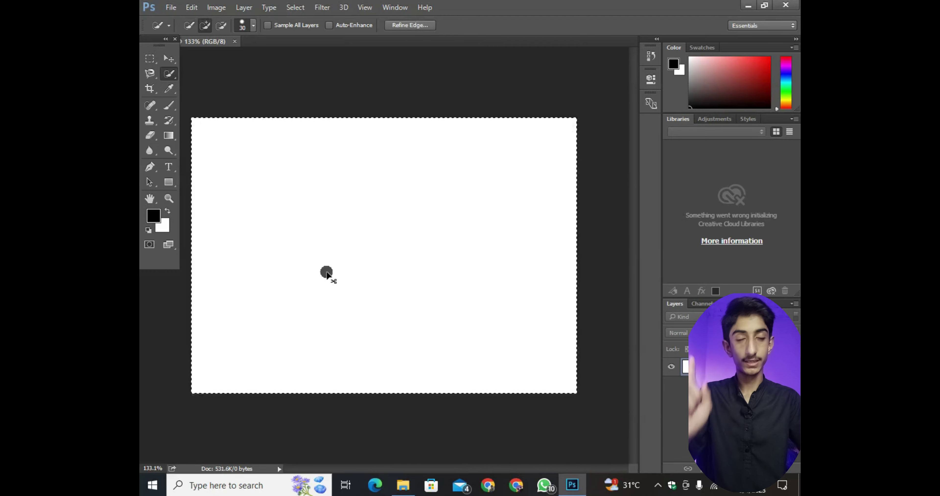
{"action": "key", "text": "ctrl+d"}
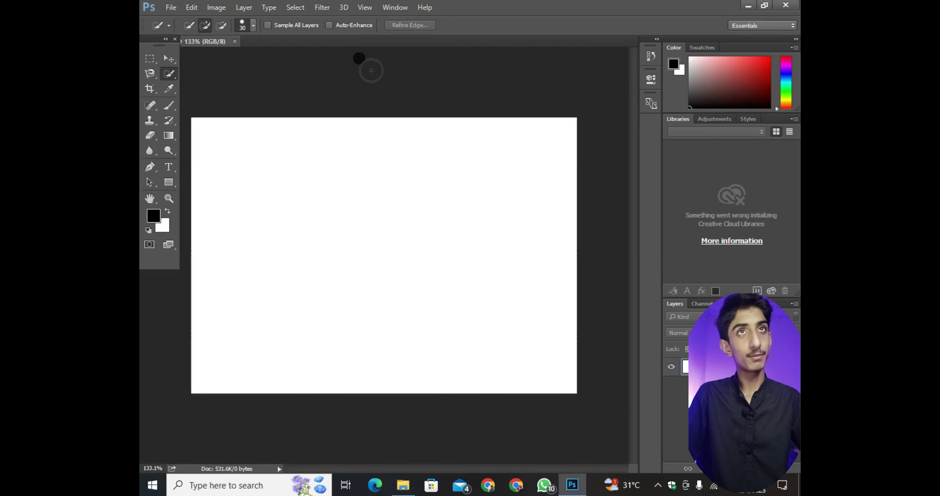
Open the teal sneaker photo as its own document with Quick Selection active
{"action": "left_click_drag", "start_coordinate": [407, 489], "coordinate": [468, 179]}
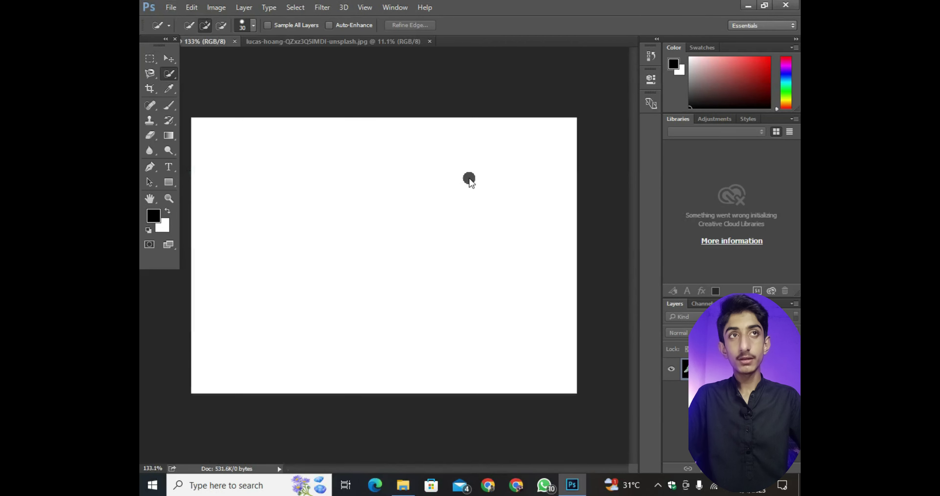
{"action": "left_click", "coordinate": [356, 41]}
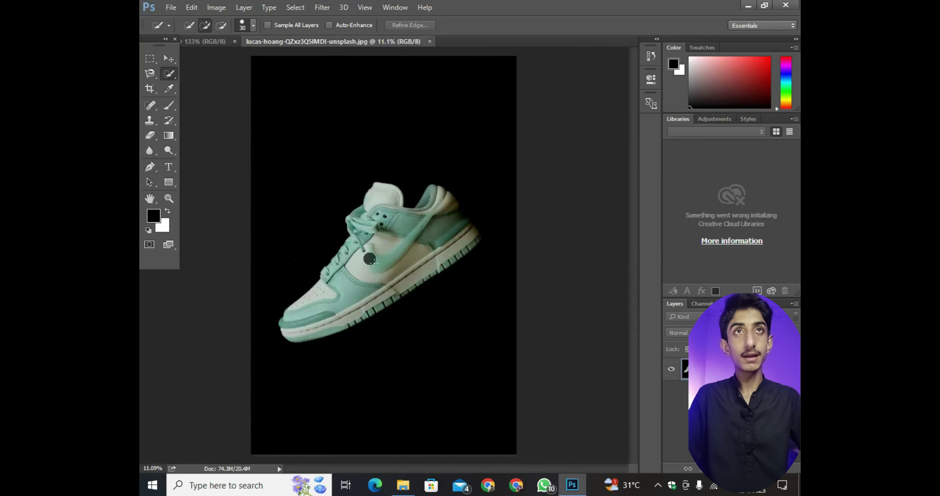
{"action": "left_click_drag", "start_coordinate": [169, 73], "coordinate": [269, 76]}
{"action": "left_click", "coordinate": [256, 73]}
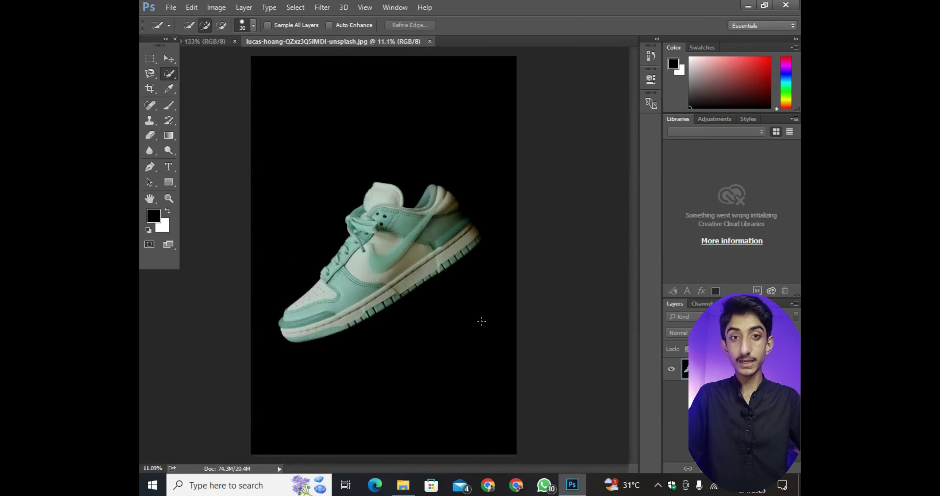
Resize the Quick Selection brush with the bracket keys, trying sizes from 175 to 1100
{"action": "key", "text": "bracketright"}
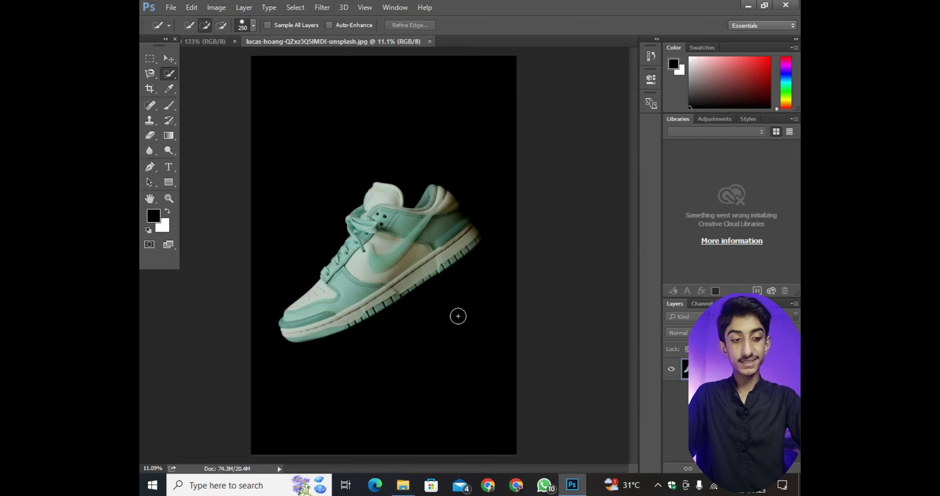
{"action": "key", "text": "bracketright"}
{"action": "key", "text": "bracketright"}
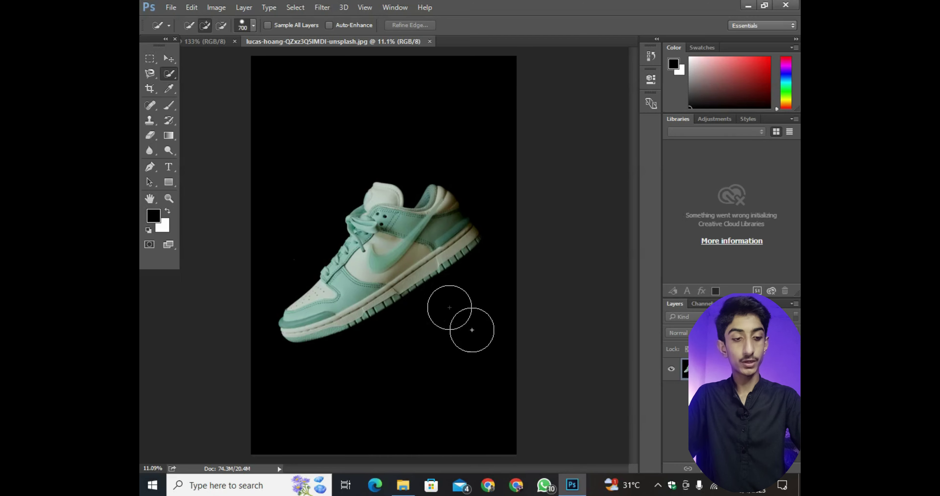
{"action": "key", "text": "bracketleft"}
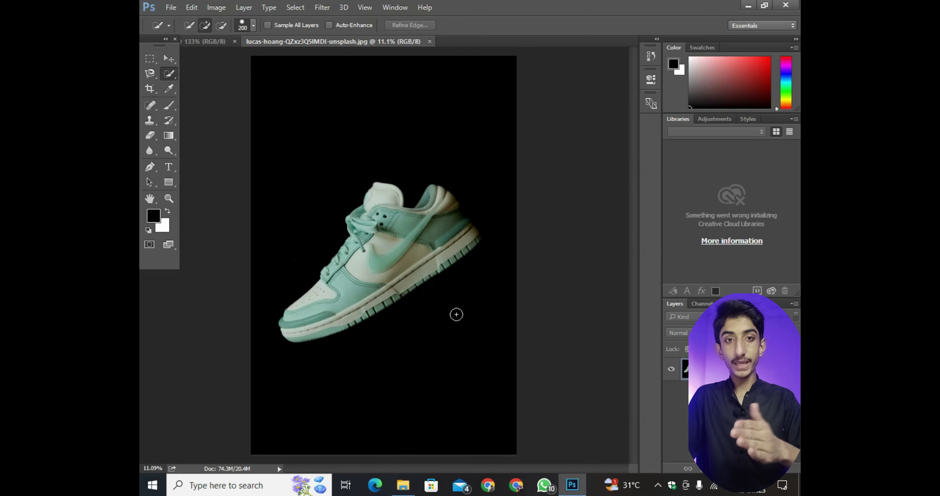
{"action": "key", "text": "bracketleft"}
{"action": "key", "text": "bracketleft"}
{"action": "key", "text": "bracketleft"}
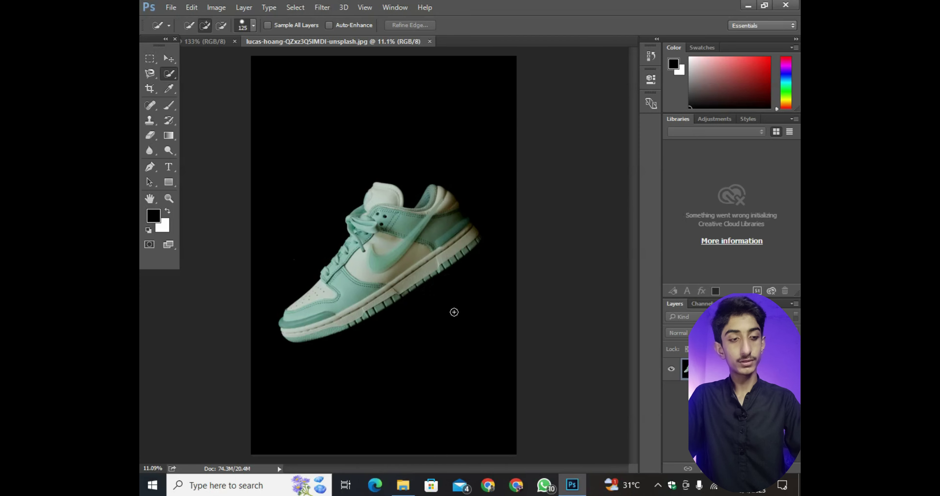
{"action": "key", "text": "bracketright"}
{"action": "key", "text": "bracketright"}
{"action": "key", "text": "bracketright"}
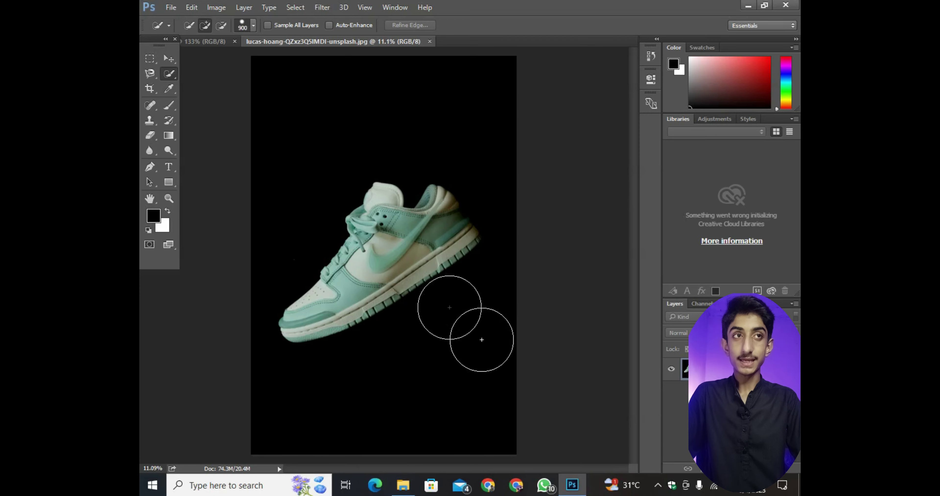
{"action": "key", "text": "bracketleft"}
{"action": "key", "text": "bracketleft"}
{"action": "key", "text": "bracketleft"}
{"action": "key", "text": "bracketleft"}
{"action": "key", "text": "bracketleft"}
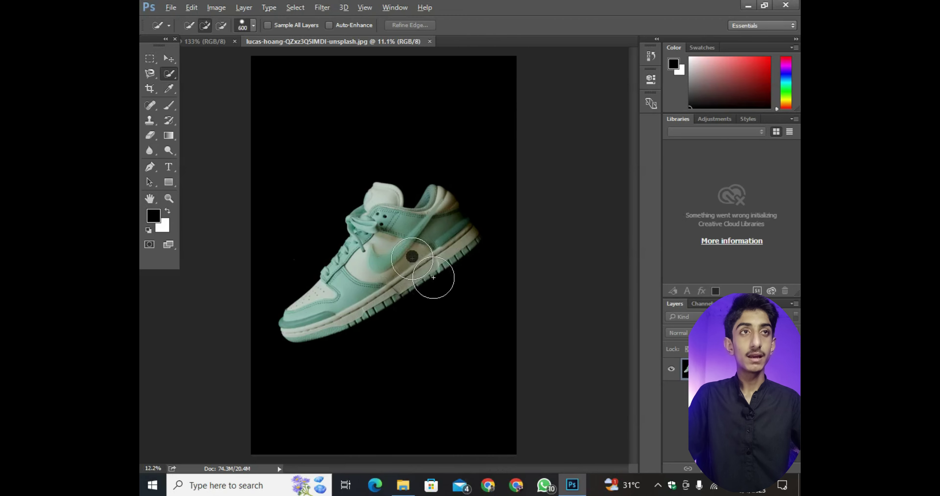
{"action": "scroll", "coordinate": [436, 277], "scroll_direction": "up", "scroll_amount": 1}
{"action": "scroll", "coordinate": [434, 272], "scroll_direction": "up", "scroll_amount": 1}
{"action": "scroll", "coordinate": [433, 268], "scroll_direction": "down", "scroll_amount": 1}
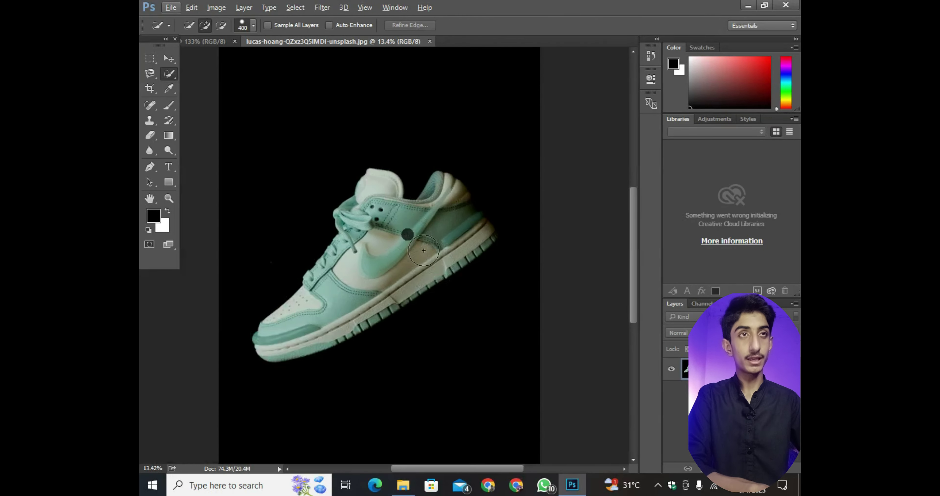
With a 300-size brush, select the sneaker's heel and sole
{"action": "key", "text": "bracketleft"}
{"action": "key", "text": "bracketleft"}
{"action": "key", "text": "bracketleft"}
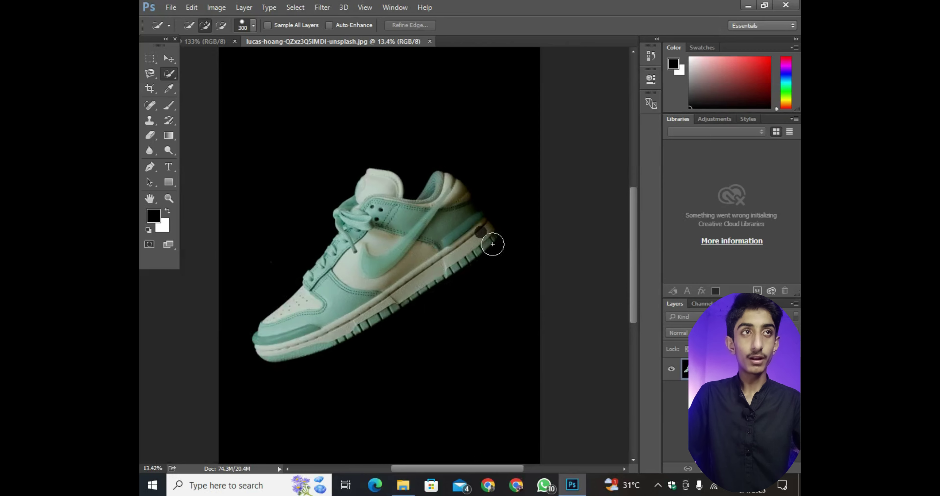
{"action": "mouse_move", "coordinate": [493, 244]}
{"action": "left_mouse_down"}
{"action": "mouse_move", "coordinate": [384, 312]}
{"action": "mouse_move", "coordinate": [289, 347]}
{"action": "mouse_move", "coordinate": [362, 332]}
{"action": "mouse_move", "coordinate": [421, 305]}
{"action": "left_mouse_up"}
{"action": "scroll", "coordinate": [408, 253], "scroll_direction": "up", "scroll_amount": 2}
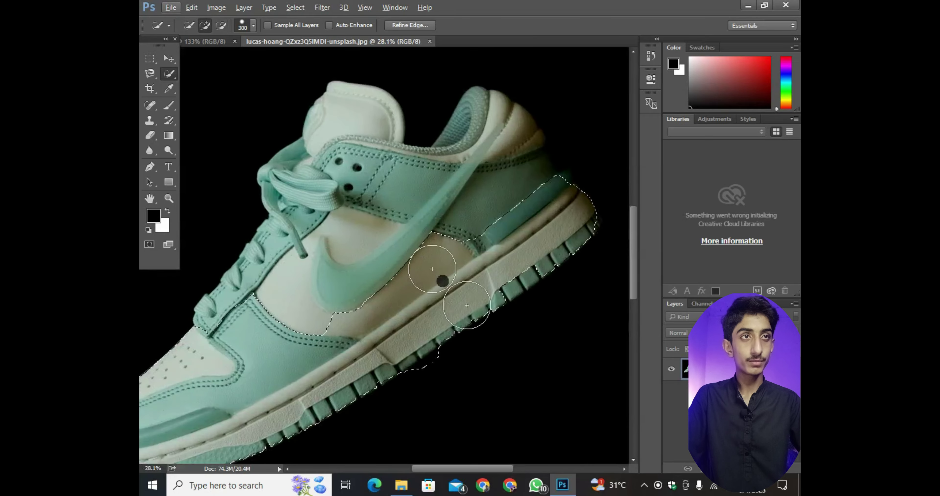
{"action": "scroll", "coordinate": [363, 259], "scroll_direction": "down", "scroll_amount": 2}
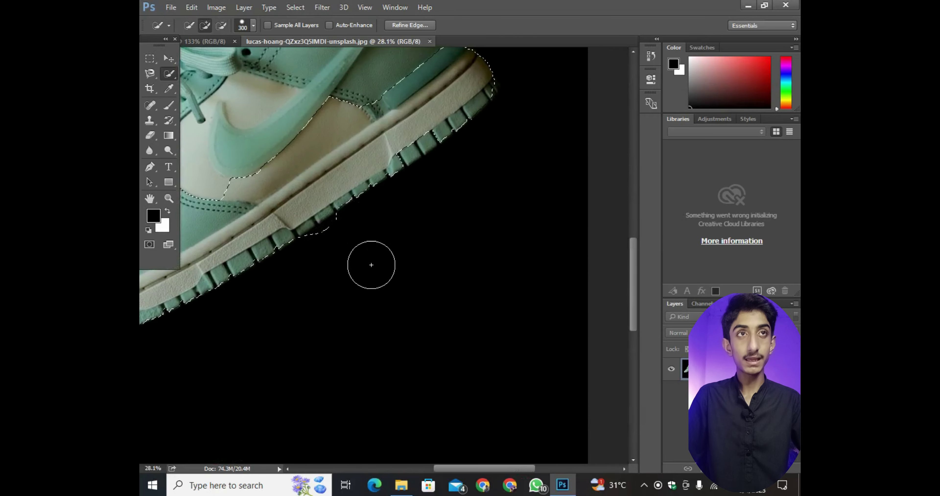
{"action": "mouse_move", "coordinate": [370, 266]}
{"action": "left_mouse_down"}
{"action": "mouse_move", "coordinate": [248, 95]}
{"action": "mouse_move", "coordinate": [253, 107]}
{"action": "left_mouse_up"}
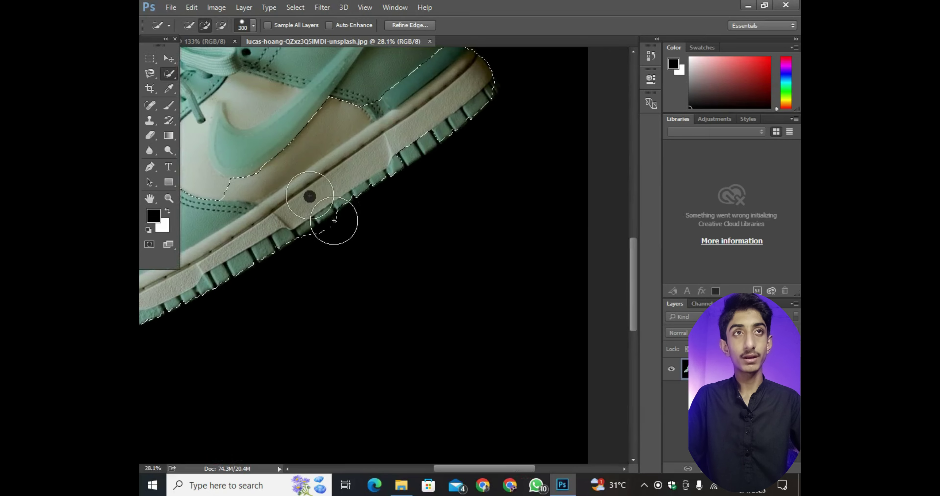
Subtract stray background near the sole and add the shoe's upper, collar and tongue
{"action": "key", "text": "alt"}
{"action": "left_click", "coordinate": [355, 242]}
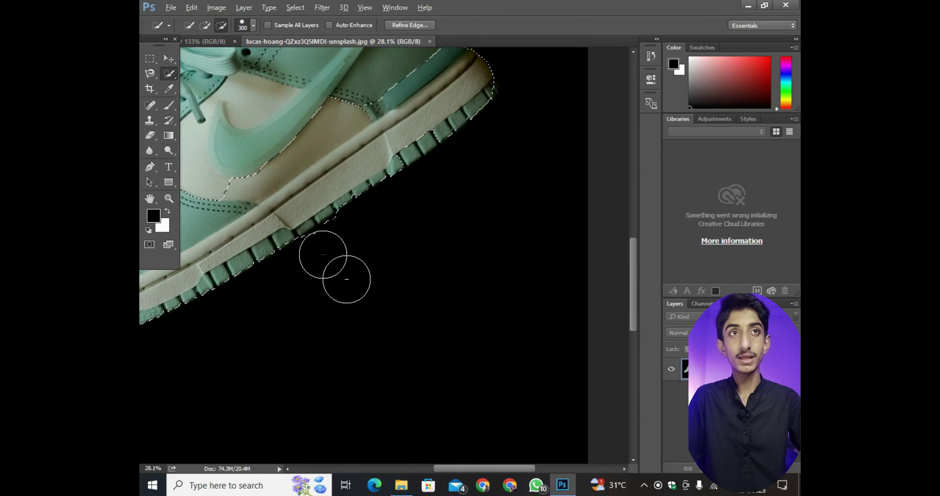
{"action": "left_click_drag", "start_coordinate": [363, 267], "coordinate": [367, 269]}
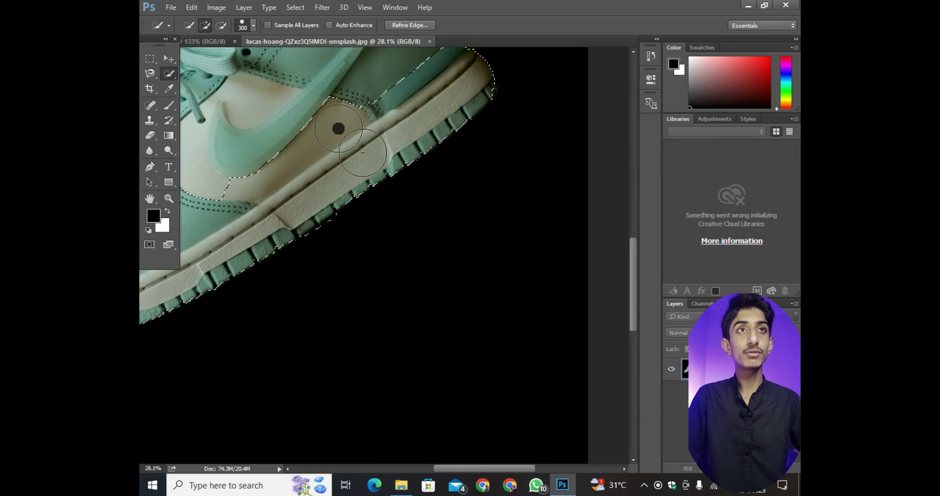
{"action": "scroll", "coordinate": [363, 153], "scroll_direction": "down", "scroll_amount": 5}
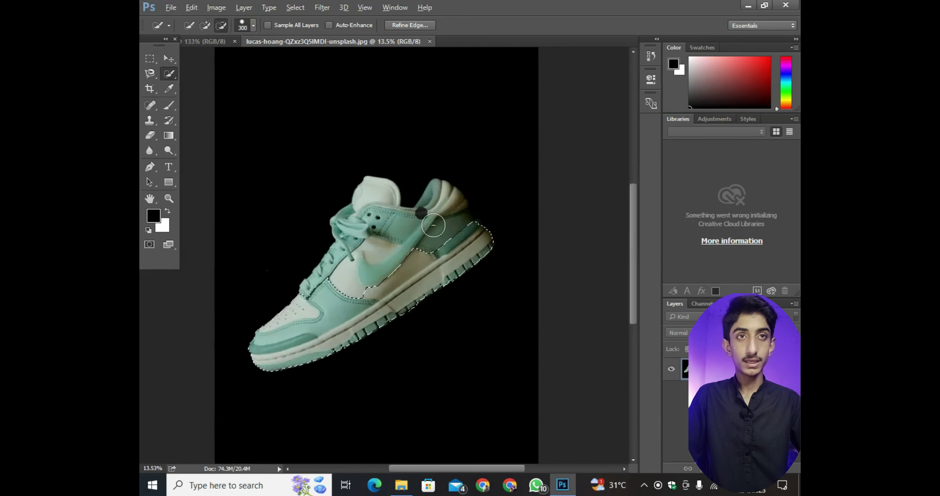
{"action": "scroll", "coordinate": [434, 225], "scroll_direction": "up", "scroll_amount": 1}
{"action": "scroll", "coordinate": [343, 268], "scroll_direction": "up", "scroll_amount": 1}
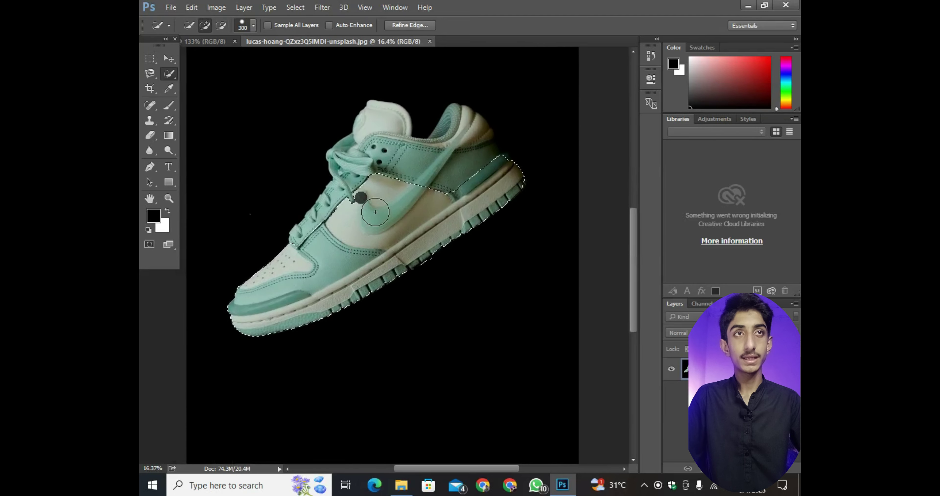
{"action": "mouse_move", "coordinate": [375, 212]}
{"action": "left_mouse_down"}
{"action": "mouse_move", "coordinate": [340, 229]}
{"action": "mouse_move", "coordinate": [393, 140]}
{"action": "mouse_move", "coordinate": [467, 179]}
{"action": "mouse_move", "coordinate": [479, 152]}
{"action": "mouse_move", "coordinate": [499, 166]}
{"action": "left_mouse_up"}
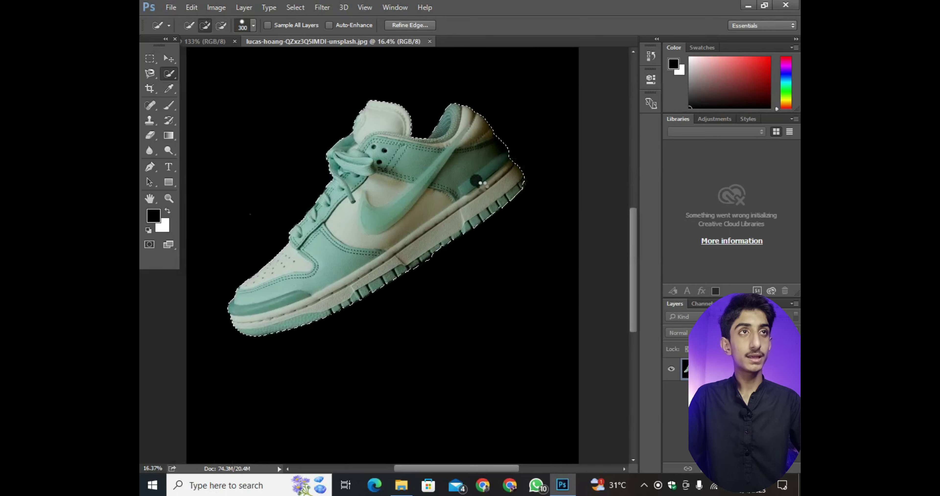
Copy the selected sneaker to Layer 1 and hide the black Background layer
{"action": "key", "text": "ctrl+j"}
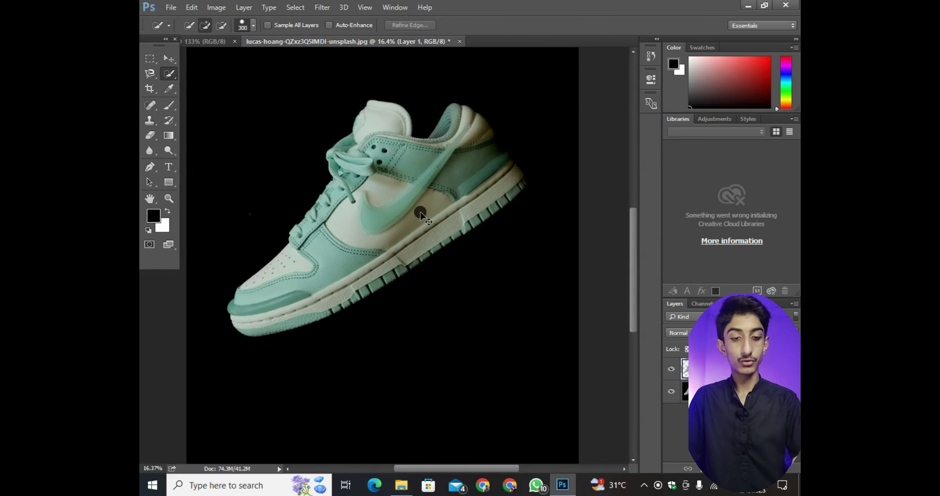
{"action": "left_click", "coordinate": [673, 391]}
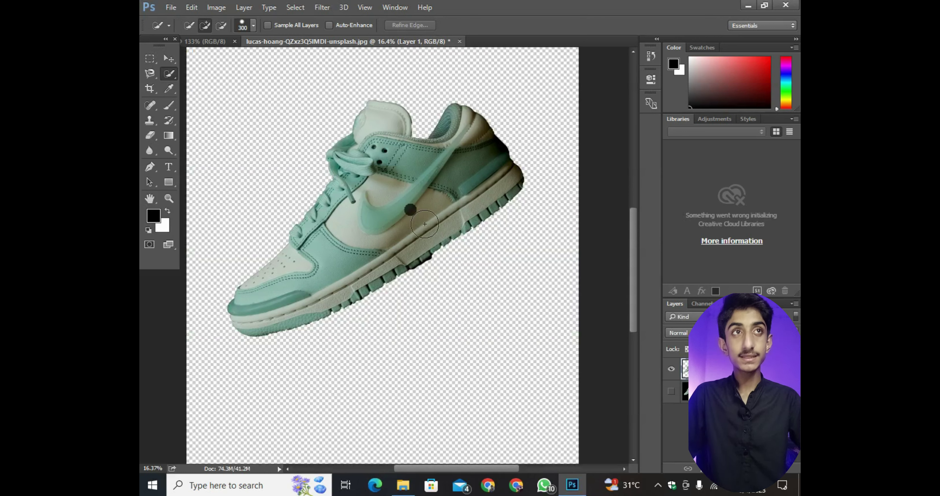
{"action": "scroll", "coordinate": [400, 223], "scroll_direction": "down", "scroll_amount": 1}
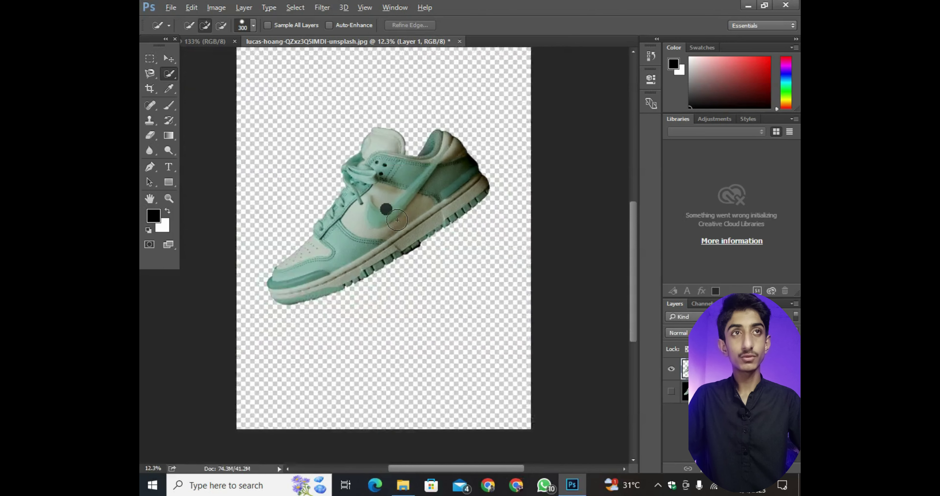
{"action": "scroll", "coordinate": [400, 223], "scroll_direction": "down", "scroll_amount": 1}
{"action": "right_click", "coordinate": [169, 74]}
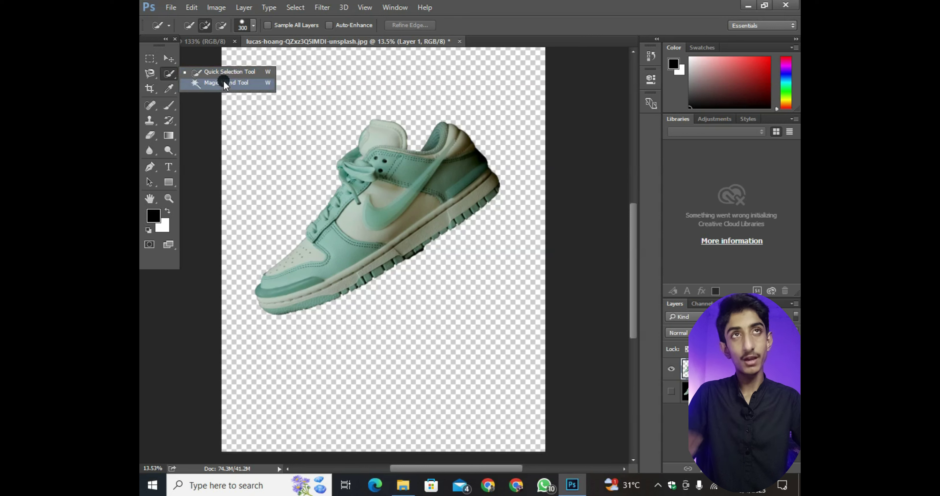
Show the sneaker's Background layer again and switch to the Magic Wand Tool
{"action": "left_click", "coordinate": [223, 73]}
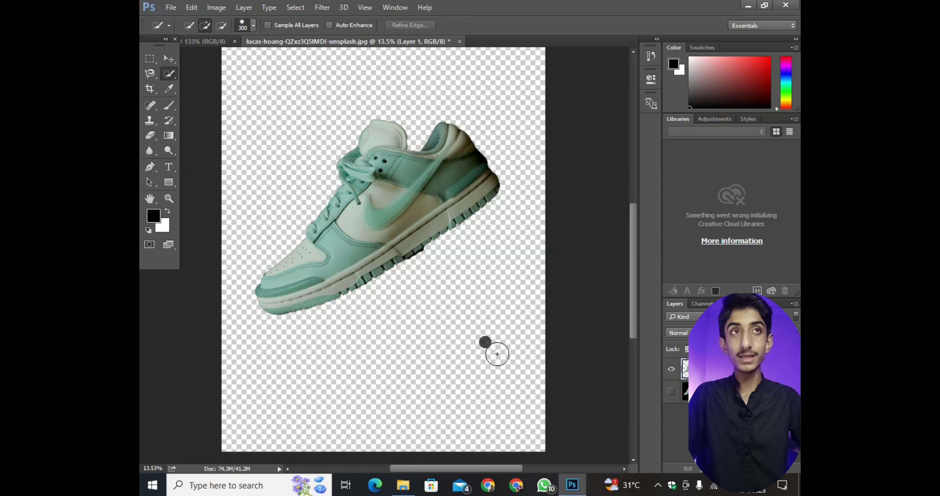
{"action": "left_click", "coordinate": [671, 390]}
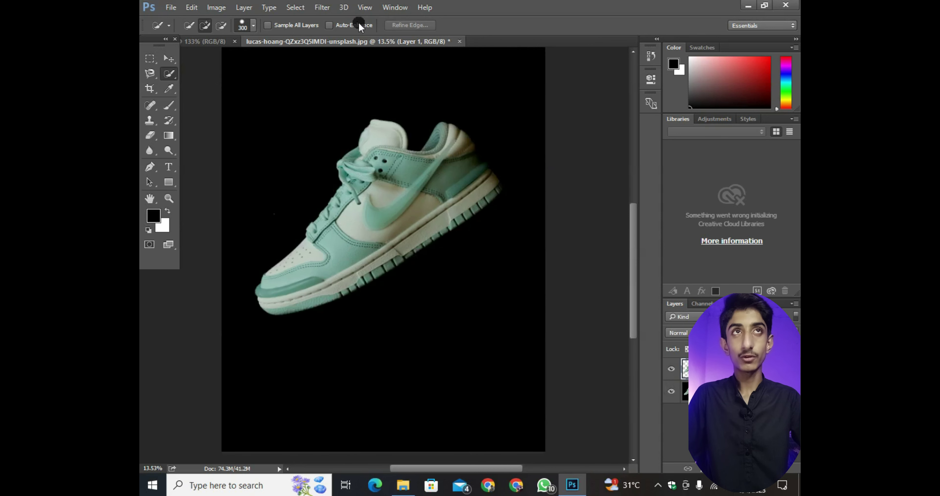
{"action": "right_click", "coordinate": [167, 77]}
{"action": "left_click", "coordinate": [248, 85]}
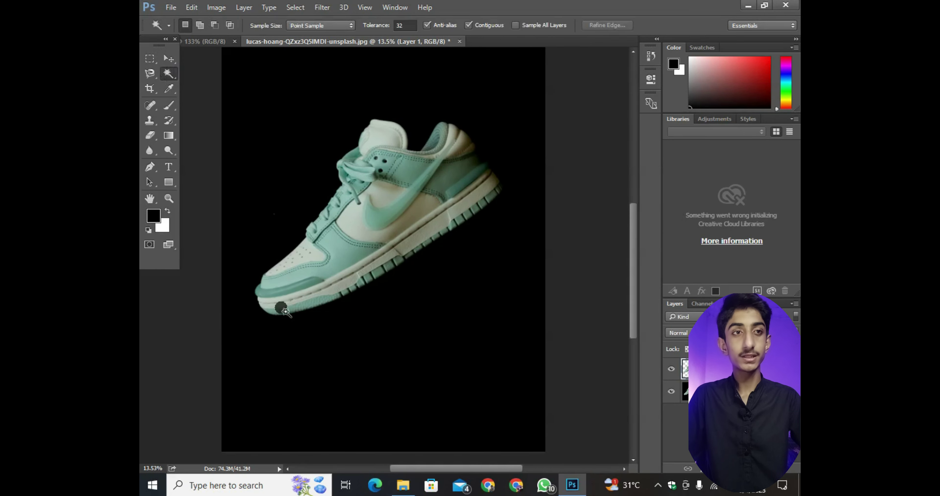
Open the rubber plant photo as a new document and bring it to the front
{"action": "left_click_drag", "start_coordinate": [466, 487], "coordinate": [505, 141]}
{"action": "left_click", "coordinate": [529, 41]}
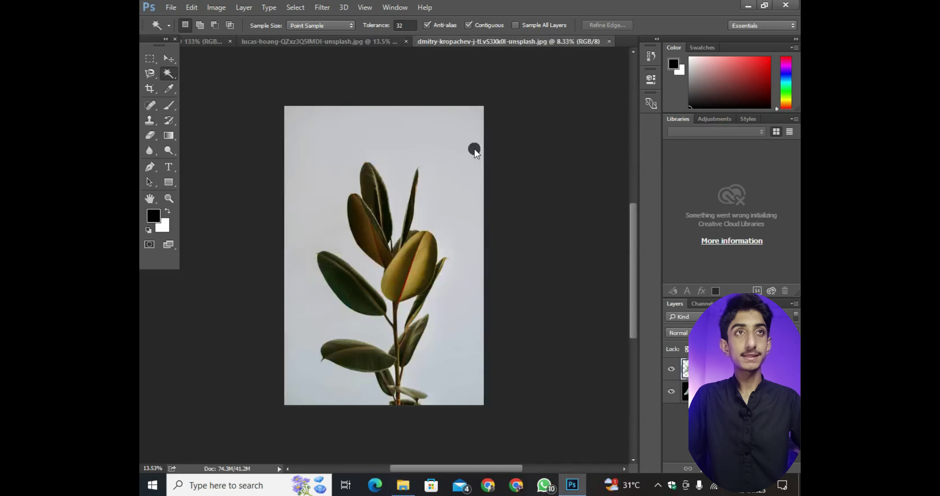
{"action": "scroll", "coordinate": [352, 252], "scroll_direction": "up", "scroll_amount": 1}
{"action": "scroll", "coordinate": [396, 216], "scroll_direction": "up", "scroll_amount": 1}
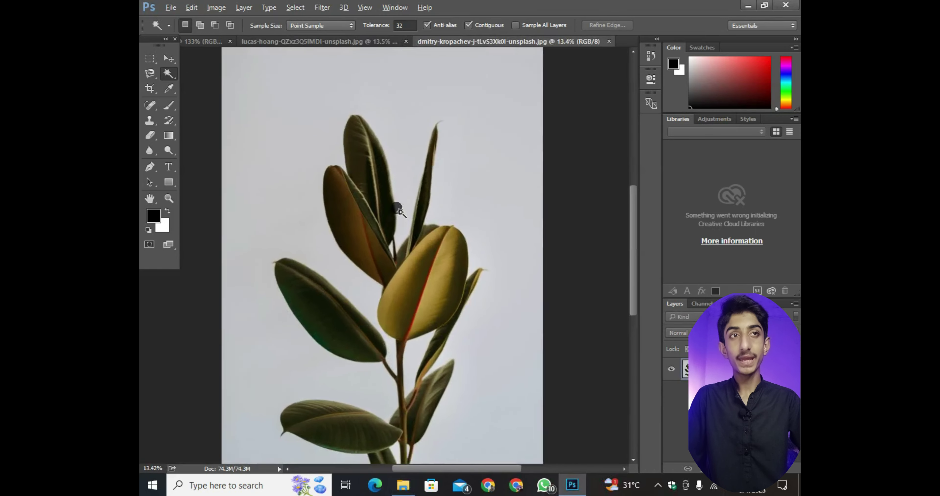
{"action": "scroll", "coordinate": [456, 233], "scroll_direction": "down", "scroll_amount": 1}
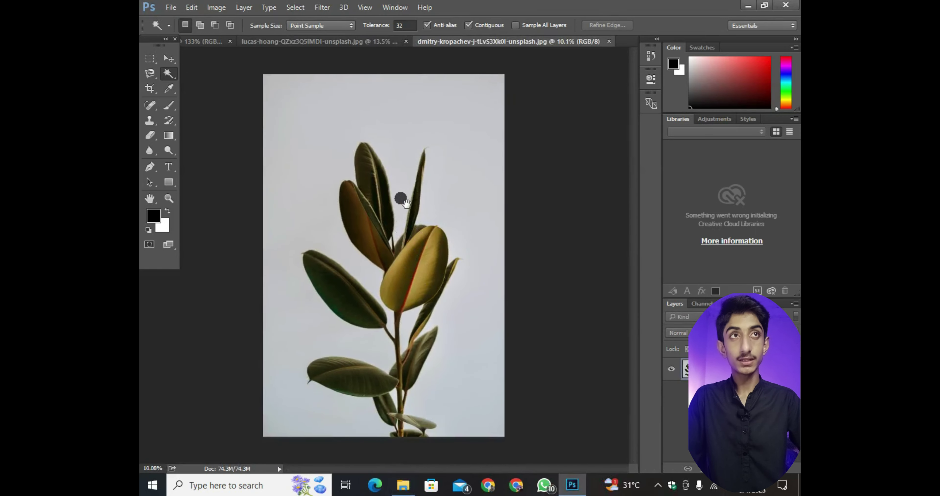
{"action": "scroll", "coordinate": [420, 189], "scroll_direction": "up", "scroll_amount": 1}
{"action": "scroll", "coordinate": [365, 139], "scroll_direction": "up", "scroll_amount": 1}
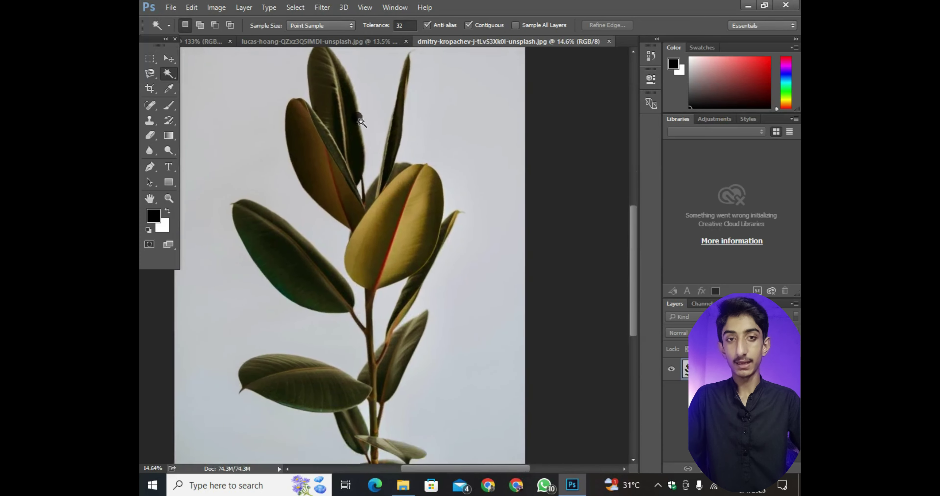
{"action": "scroll", "coordinate": [377, 128], "scroll_direction": "down", "scroll_amount": 2}
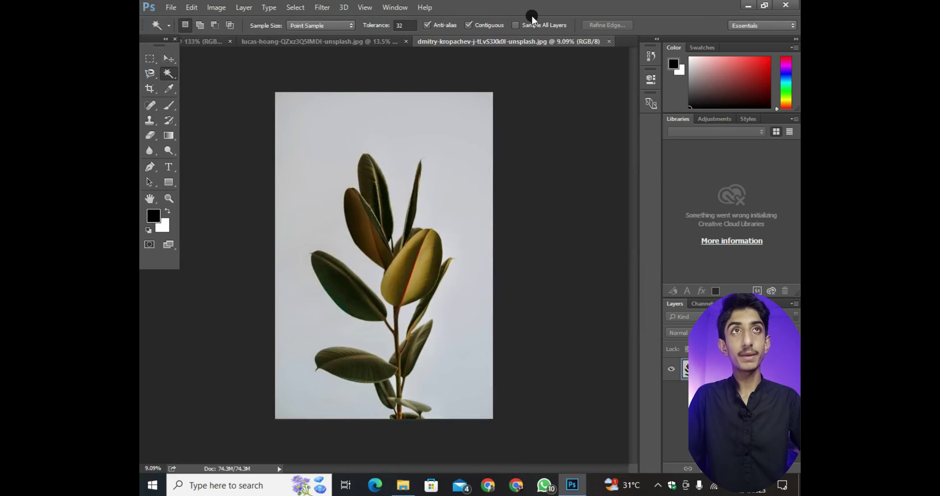
Browse the Magic Wand's Sample Size options, leaving Point Sample selected
{"action": "left_click", "coordinate": [333, 28]}
{"action": "left_click", "coordinate": [333, 27]}
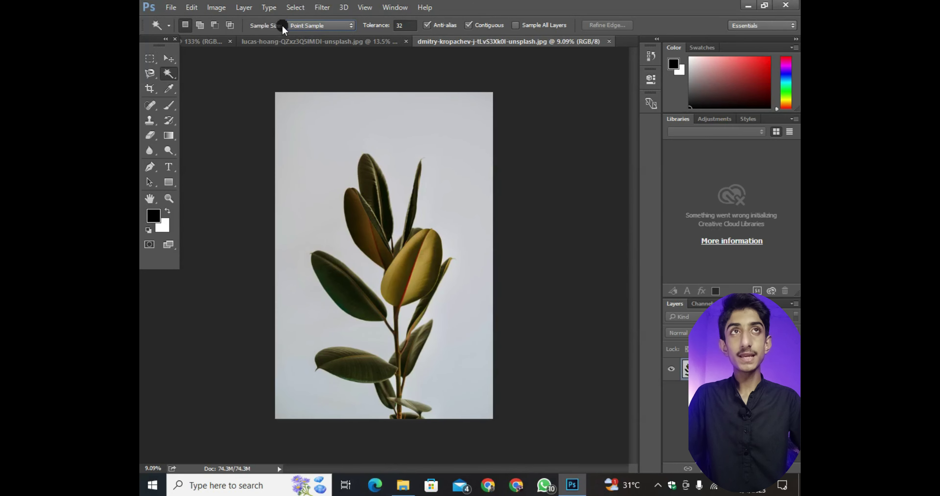
{"action": "left_click", "coordinate": [325, 24]}
{"action": "key", "text": "Down"}
{"action": "key", "text": "Down"}
{"action": "key", "text": "Down"}
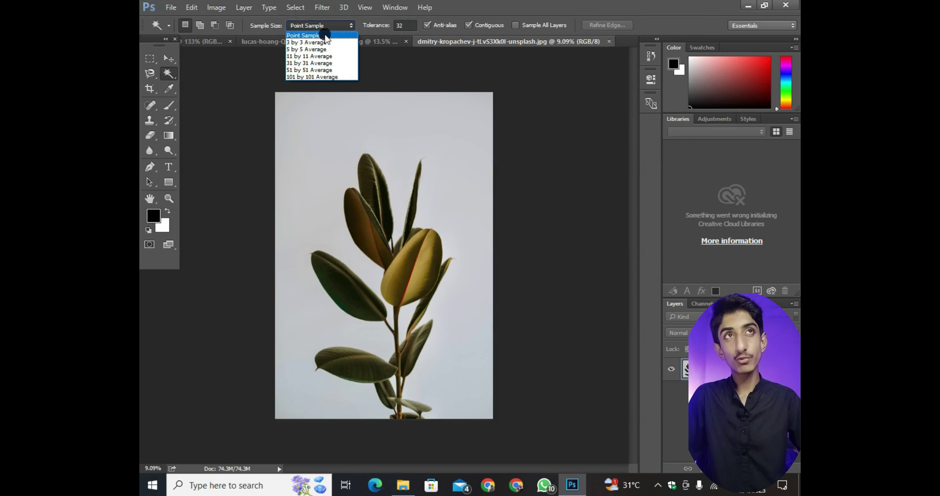
Magic Wand-select the dark left leaf, then set Sample Size to 101 by 101 Average
{"action": "left_click", "coordinate": [332, 36]}
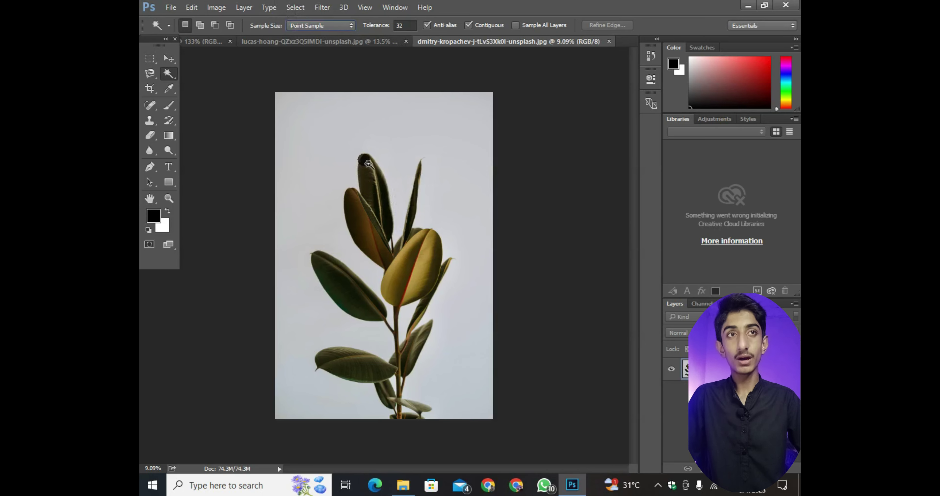
{"action": "left_click", "coordinate": [341, 284]}
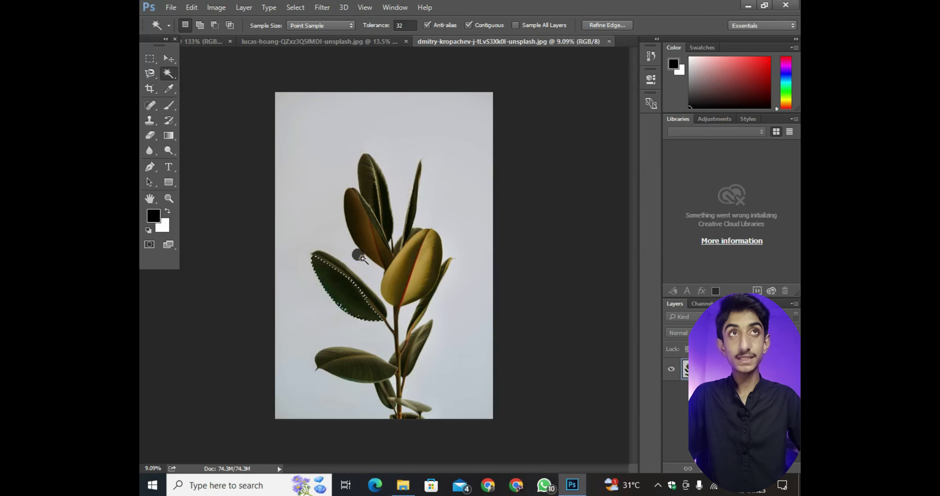
{"action": "left_click", "coordinate": [347, 29]}
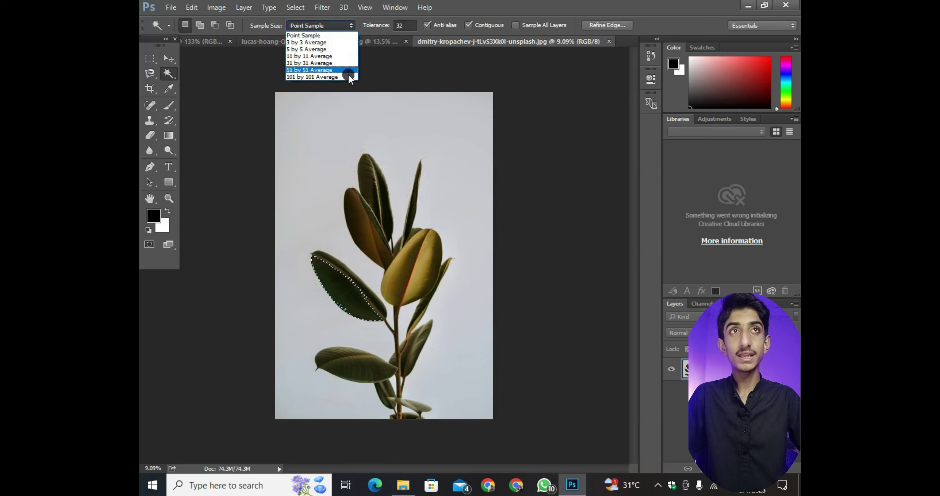
{"action": "left_click", "coordinate": [328, 78]}
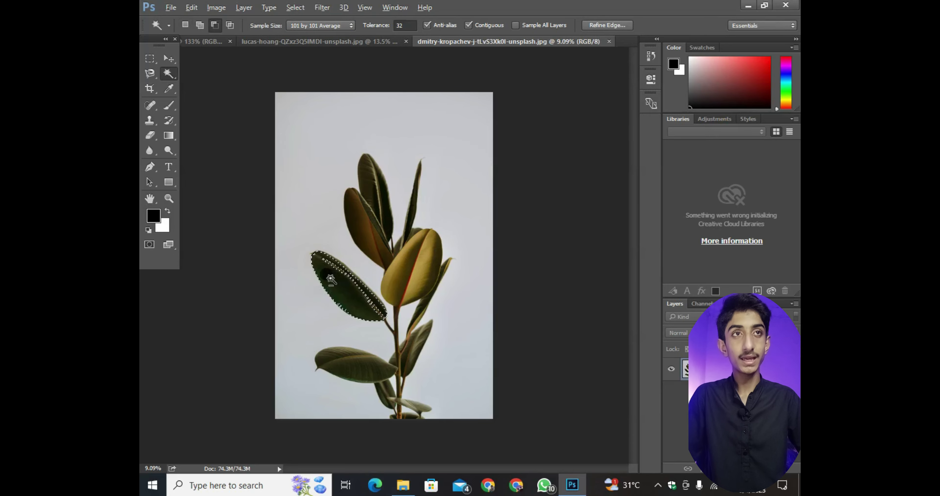
{"action": "scroll", "coordinate": [351, 262], "scroll_direction": "up", "scroll_amount": 5}
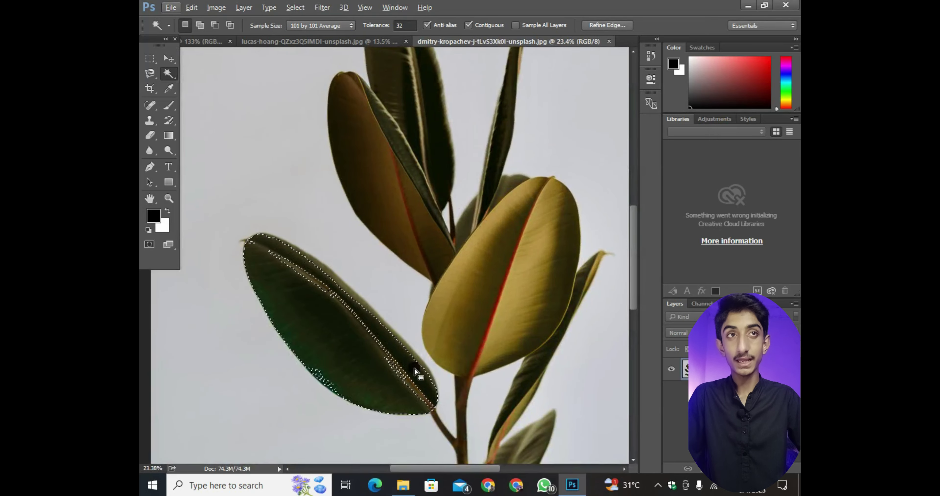
{"action": "scroll", "coordinate": [380, 286], "scroll_direction": "down", "scroll_amount": 3}
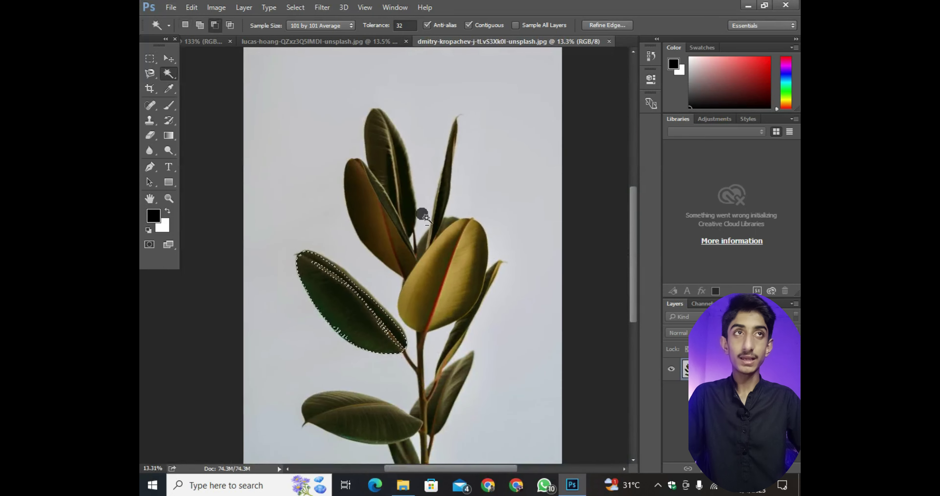
{"action": "scroll", "coordinate": [416, 157], "scroll_direction": "down", "scroll_amount": 1}
{"action": "scroll", "coordinate": [352, 145], "scroll_direction": "down", "scroll_amount": 1}
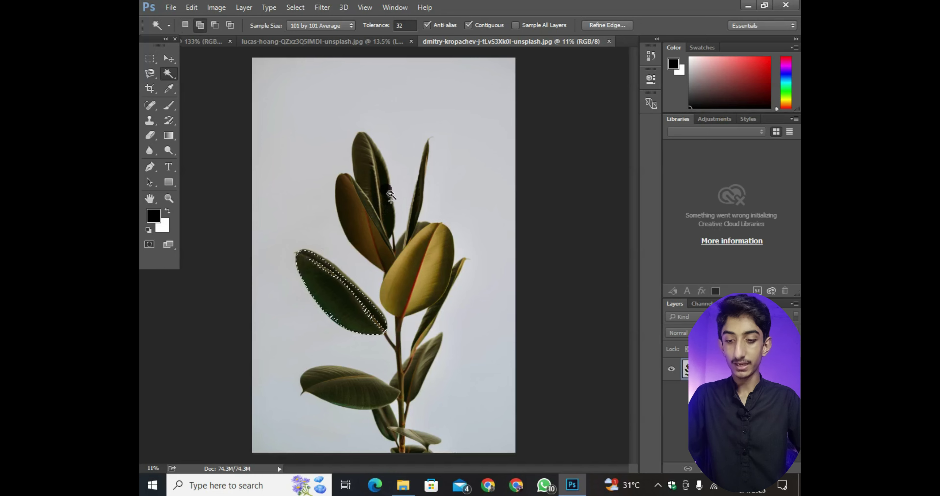
Add the upper dark leaves and the yellow-green leaves to the plant selection
{"action": "left_click", "coordinate": [375, 155]}
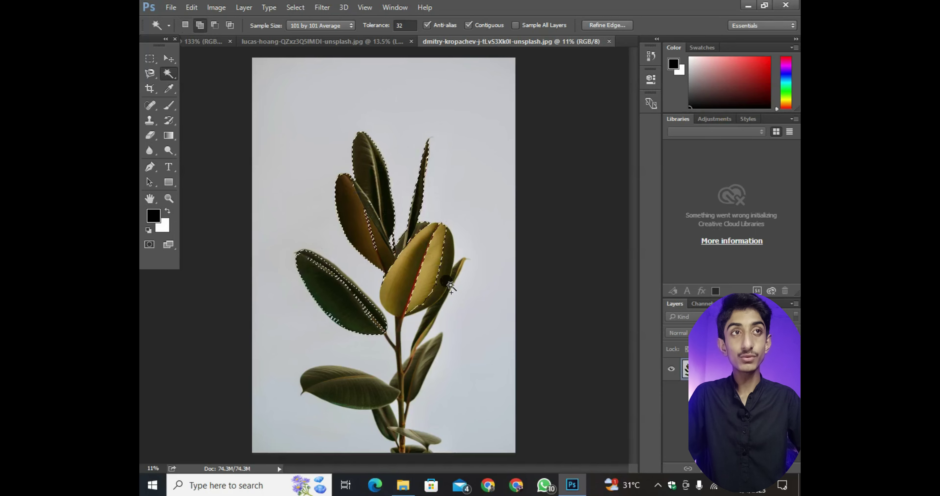
{"action": "left_click", "coordinate": [422, 286]}
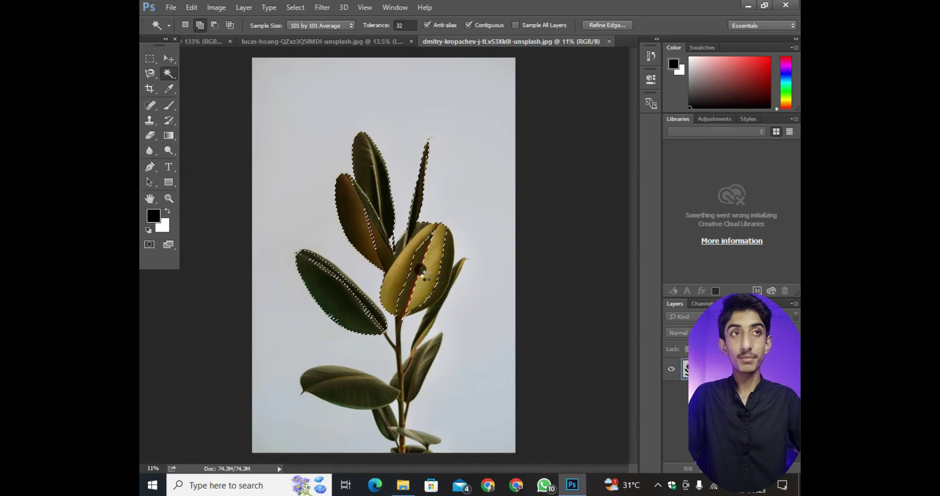
{"action": "left_click", "coordinate": [420, 271], "text": "shift"}
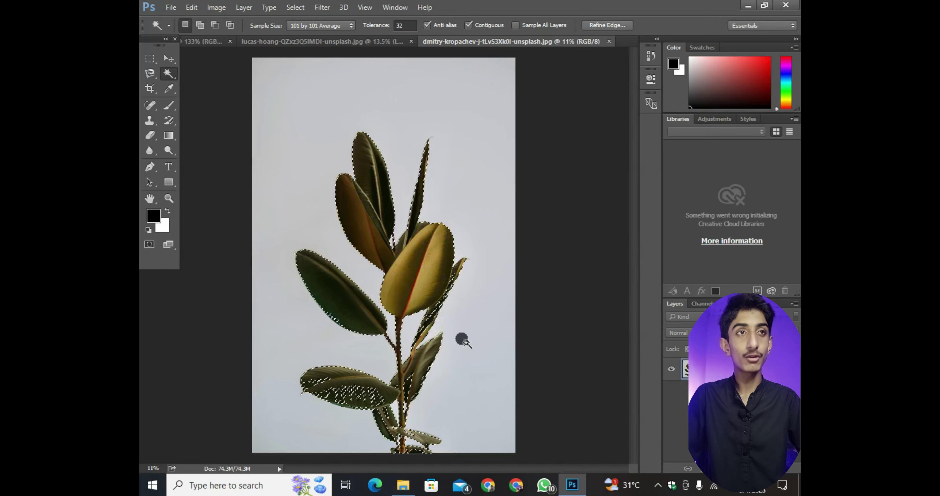
{"action": "key", "text": "ctrl+d"}
{"action": "key", "text": "ctrl+z"}
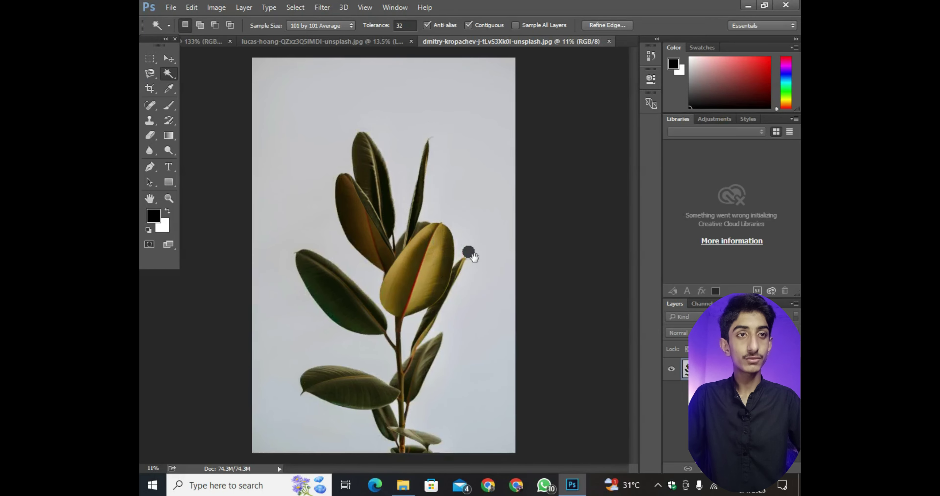
{"action": "scroll", "coordinate": [442, 324], "scroll_direction": "up", "scroll_amount": 1, "text": "alt"}
{"action": "scroll", "coordinate": [470, 321], "scroll_direction": "up", "scroll_amount": 1, "text": "alt"}
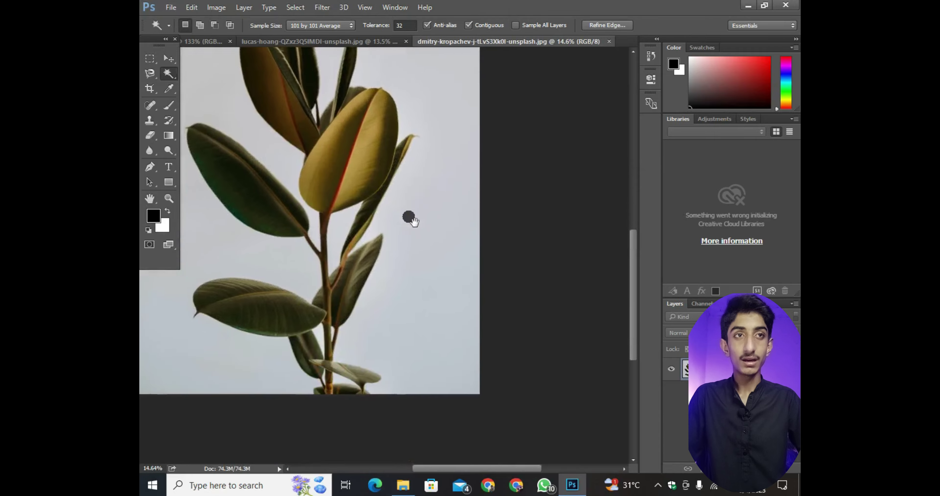
Add the speckled lower-leaf patches and remove background beside the stem
{"action": "left_click", "coordinate": [281, 320], "text": "shift"}
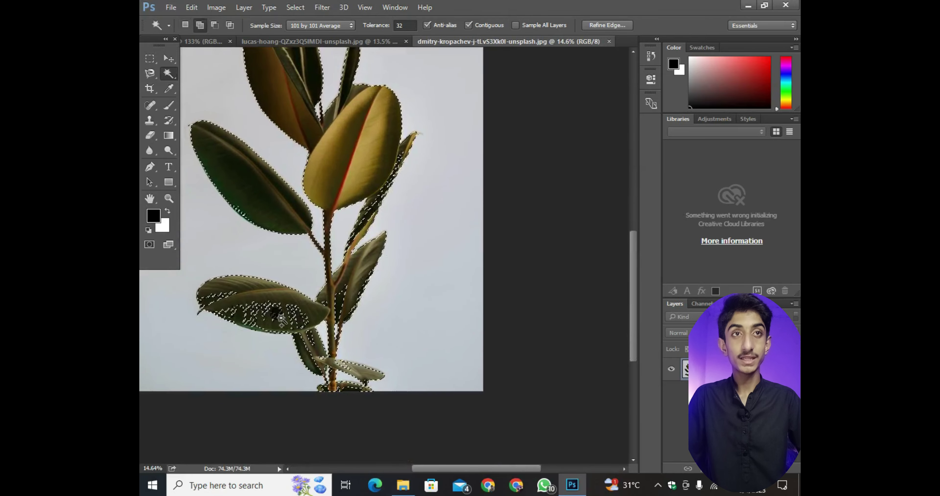
{"action": "left_click", "coordinate": [348, 300], "text": "shift"}
{"action": "left_click", "coordinate": [358, 368], "text": "shift"}
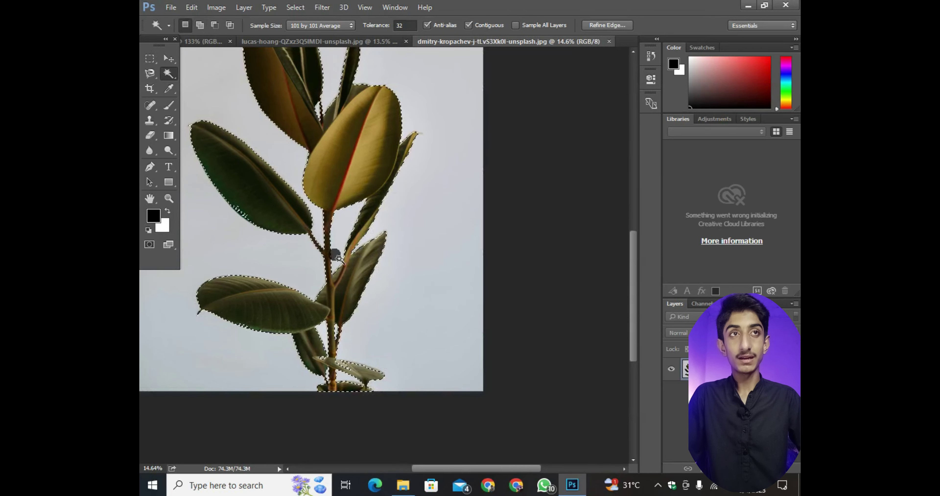
{"action": "left_click", "coordinate": [338, 240], "text": "alt"}
{"action": "left_click_drag", "start_coordinate": [359, 211], "coordinate": [416, 308]}
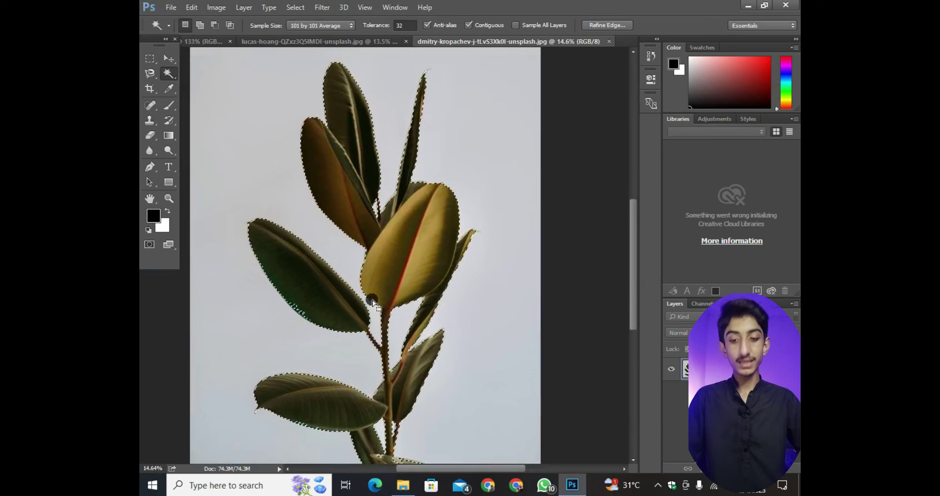
Copy the selected plant to Layer 1 and hide the pale grey Background layer
{"action": "key", "text": "ctrl+j"}
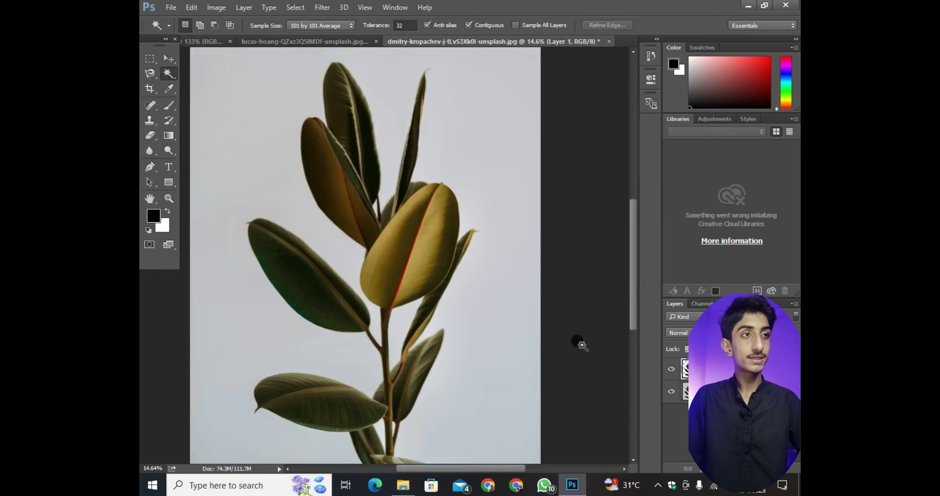
{"action": "left_click", "coordinate": [671, 391]}
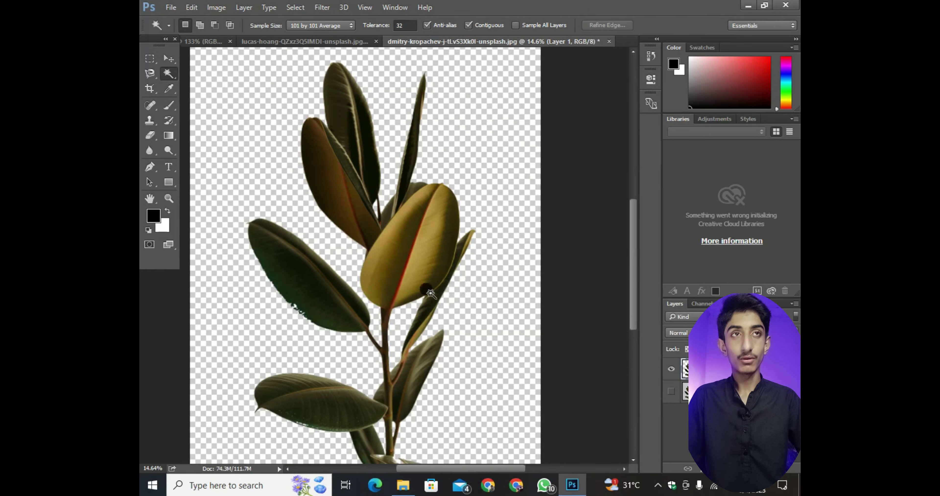
{"action": "scroll", "coordinate": [431, 293], "scroll_direction": "down", "scroll_amount": 2}
{"action": "scroll", "coordinate": [438, 292], "scroll_direction": "down", "scroll_amount": 2}
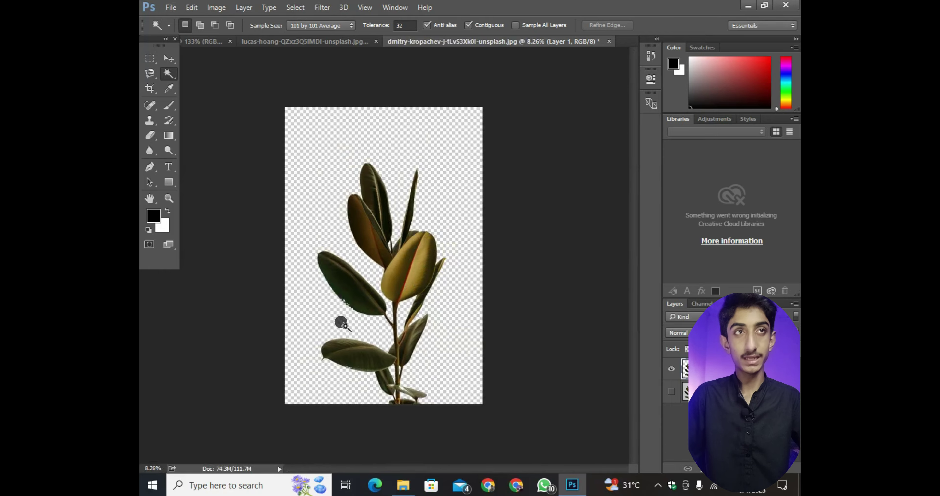
{"action": "scroll", "coordinate": [343, 324], "scroll_direction": "up", "scroll_amount": 2}
{"action": "scroll", "coordinate": [355, 325], "scroll_direction": "up", "scroll_amount": 2}
{"action": "scroll", "coordinate": [350, 321], "scroll_direction": "up", "scroll_amount": 1}
{"action": "scroll", "coordinate": [367, 298], "scroll_direction": "up", "scroll_amount": 1}
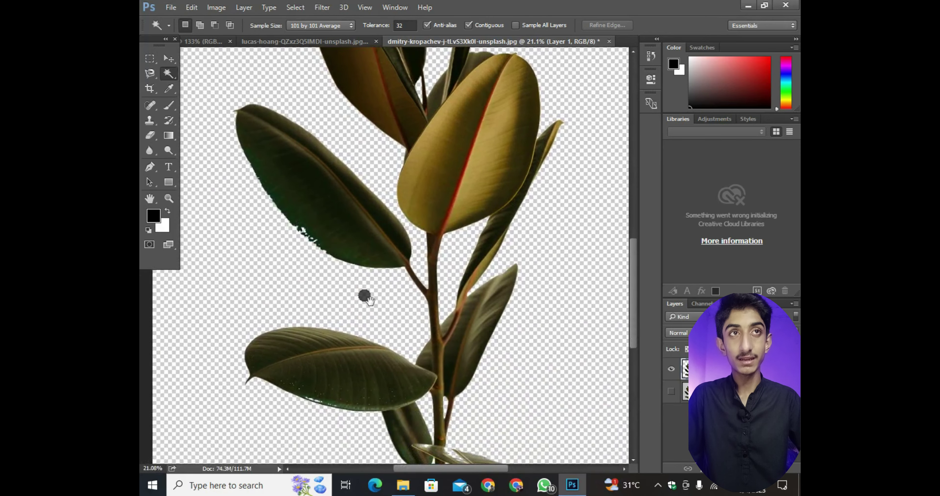
Pan and zoom to inspect the cut-out plant's lower leaves and stem
{"action": "left_click_drag", "start_coordinate": [325, 373], "coordinate": [285, 288]}
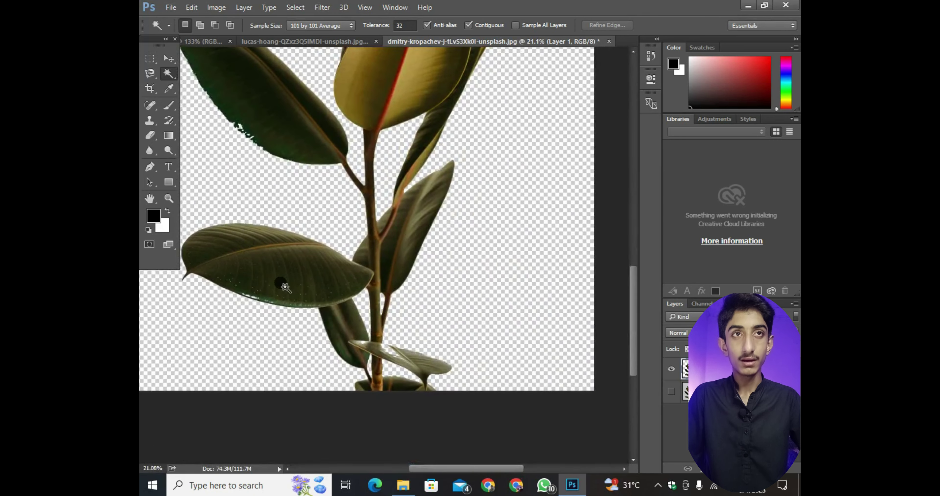
{"action": "scroll", "coordinate": [238, 307], "scroll_direction": "up", "scroll_amount": 5}
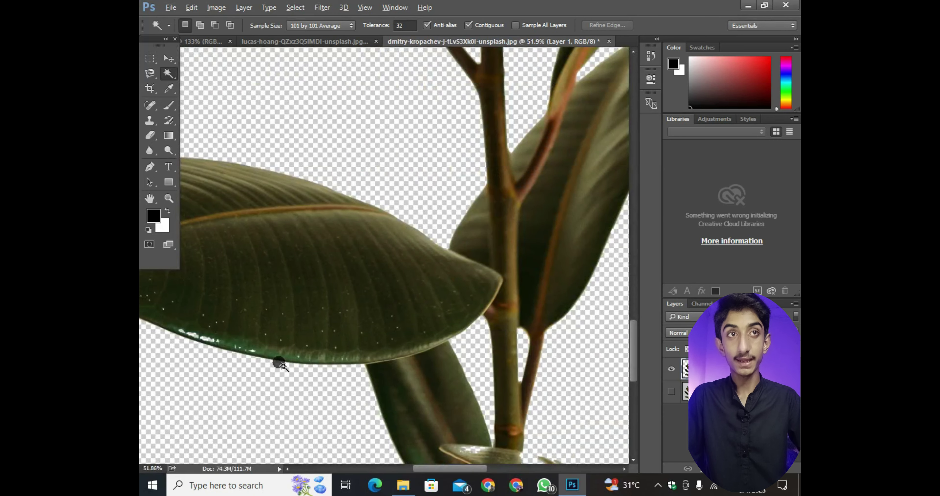
{"action": "scroll", "coordinate": [350, 182], "scroll_direction": "up", "scroll_amount": 3}
{"action": "scroll", "coordinate": [325, 233], "scroll_direction": "up", "scroll_amount": 2}
{"action": "scroll", "coordinate": [343, 277], "scroll_direction": "up", "scroll_amount": 2}
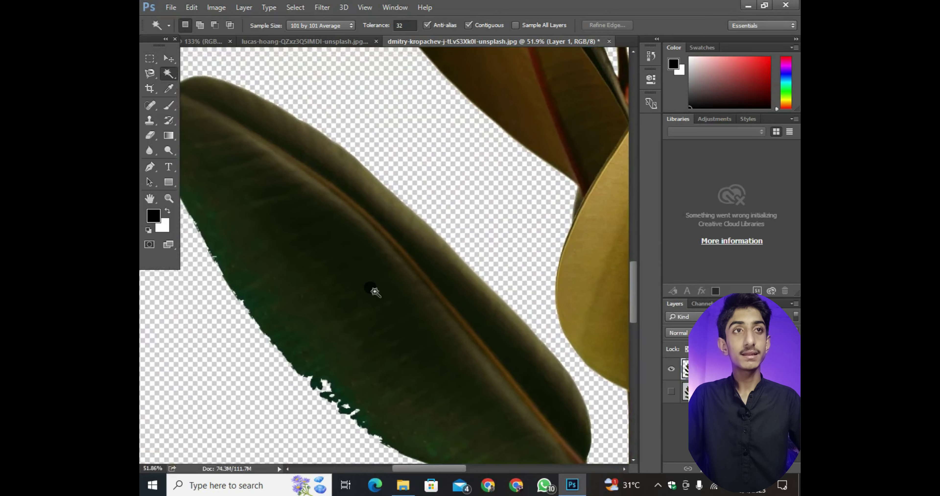
{"action": "scroll", "coordinate": [375, 292], "scroll_direction": "down", "scroll_amount": 2}
{"action": "scroll", "coordinate": [386, 283], "scroll_direction": "down", "scroll_amount": 3}
{"action": "scroll", "coordinate": [365, 314], "scroll_direction": "down", "scroll_amount": 2}
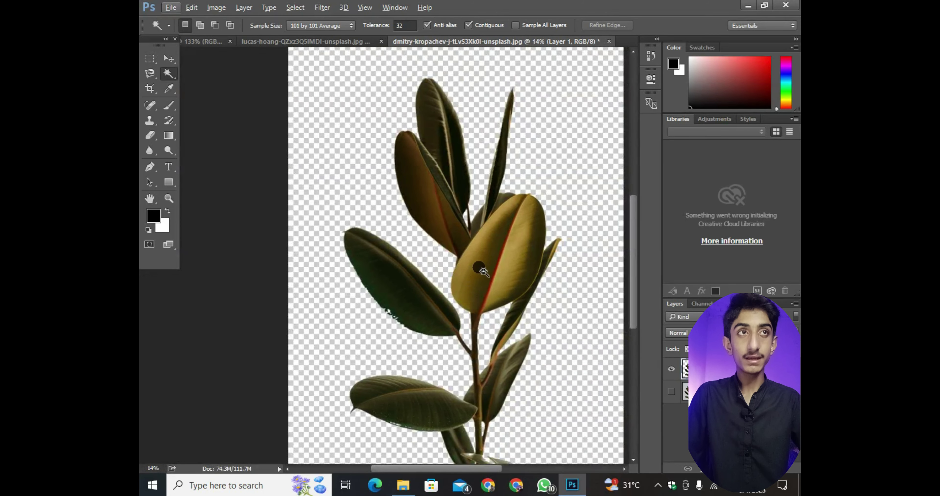
{"action": "scroll", "coordinate": [493, 262], "scroll_direction": "right", "scroll_amount": 3}
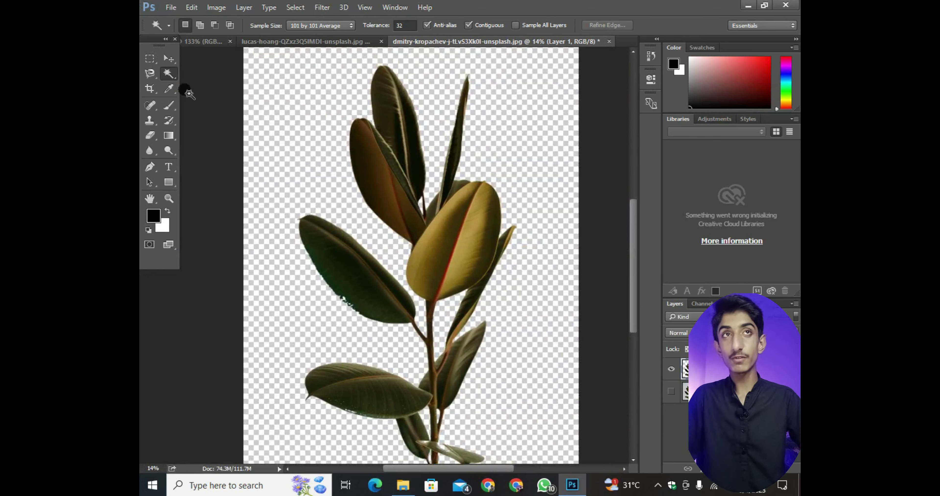
{"action": "right_click", "coordinate": [169, 74]}
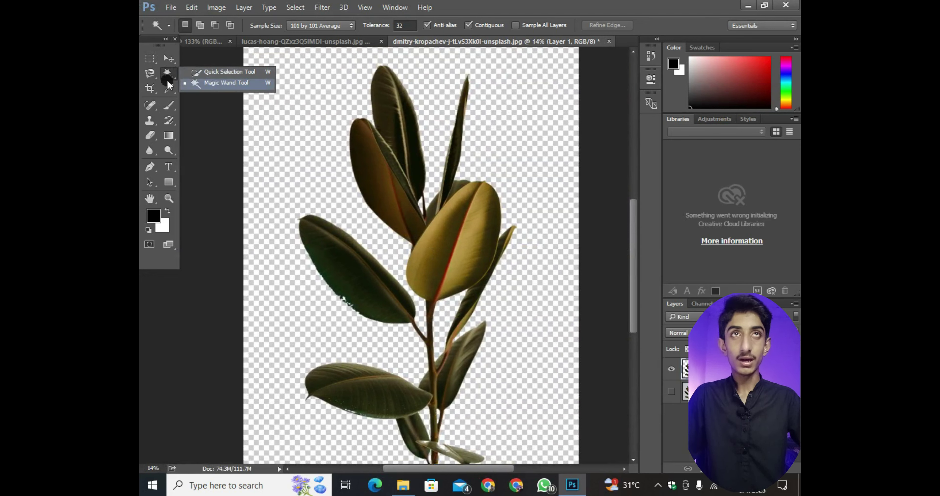
On the sneaker document, deselect, then Magic Wand-click the teal shoe's surface
{"action": "left_click", "coordinate": [176, 68]}
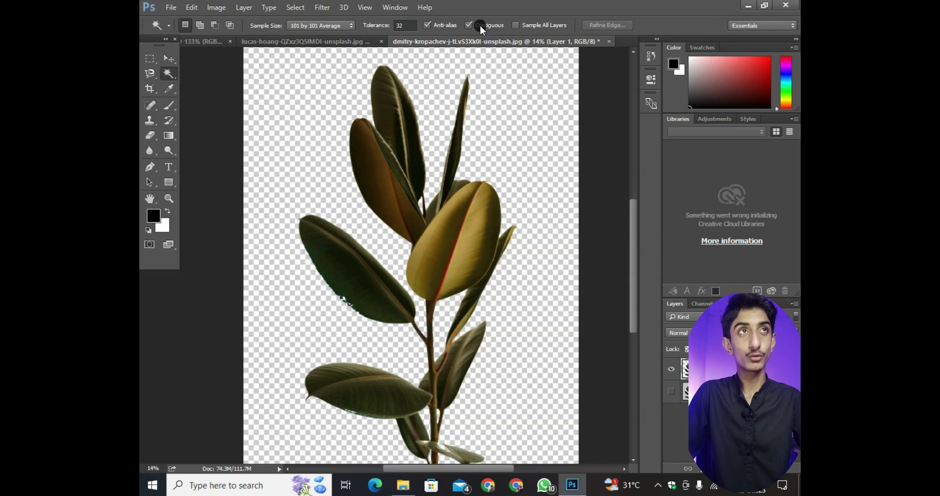
{"action": "left_click", "coordinate": [326, 41]}
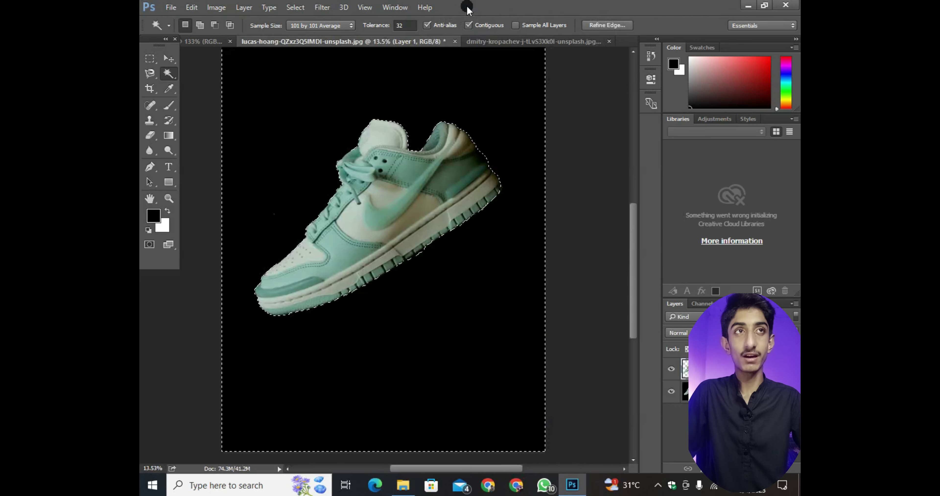
{"action": "key", "text": "ctrl+d"}
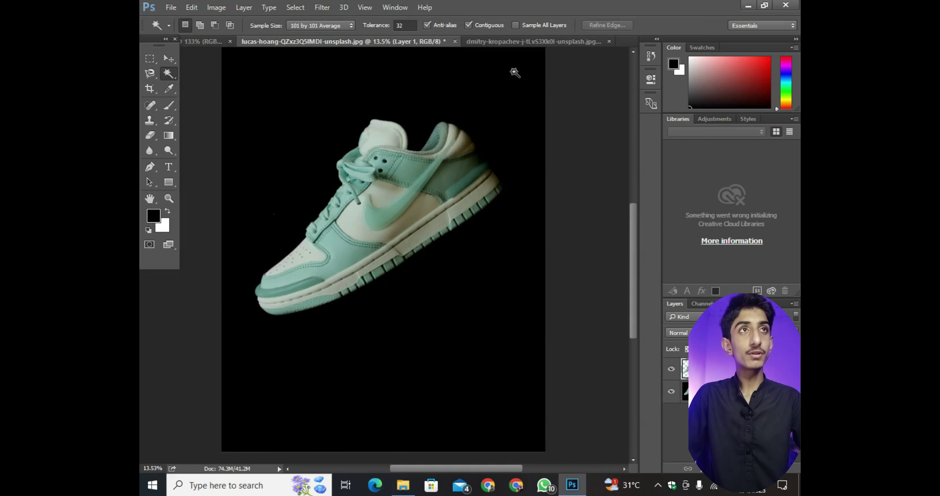
{"action": "left_click", "coordinate": [401, 198]}
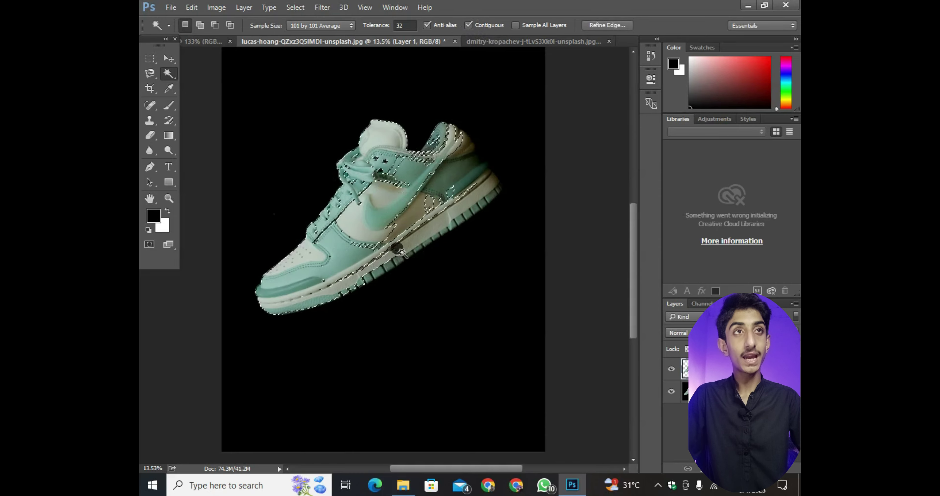
Add the tan heel and collar areas to the Magic Wand selection
{"action": "scroll", "coordinate": [409, 183], "scroll_direction": "up", "scroll_amount": 3}
{"action": "scroll", "coordinate": [410, 181], "scroll_direction": "up", "scroll_amount": 1}
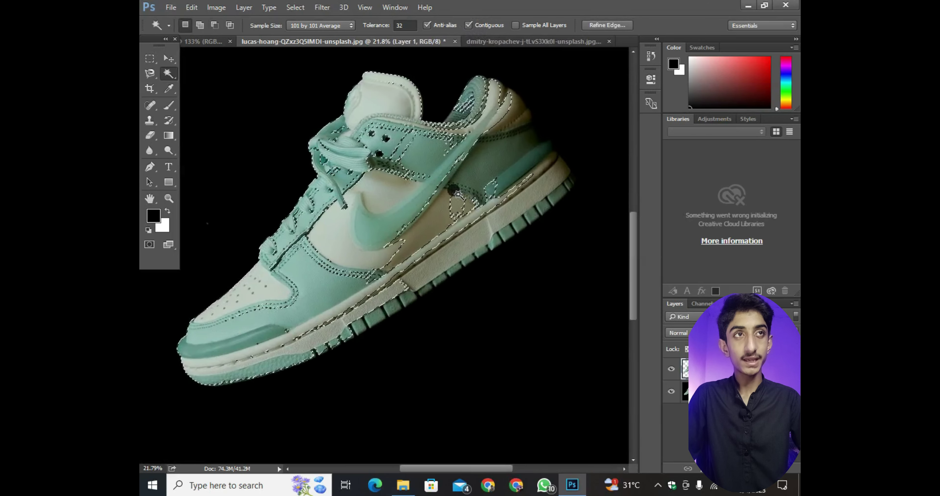
{"action": "left_click", "coordinate": [453, 215]}
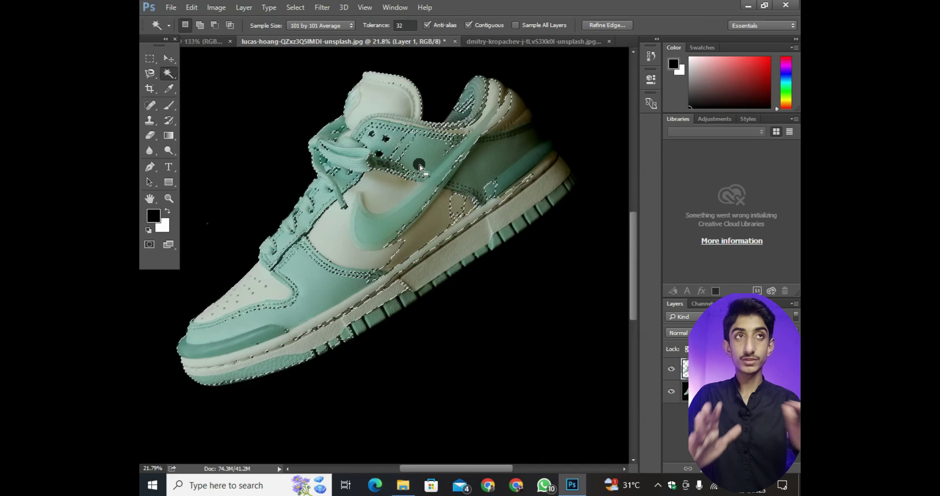
Turn off Contiguous and reselect the shoe's cream, heel and midsole areas at Tolerance 32
{"action": "left_click", "coordinate": [468, 25]}
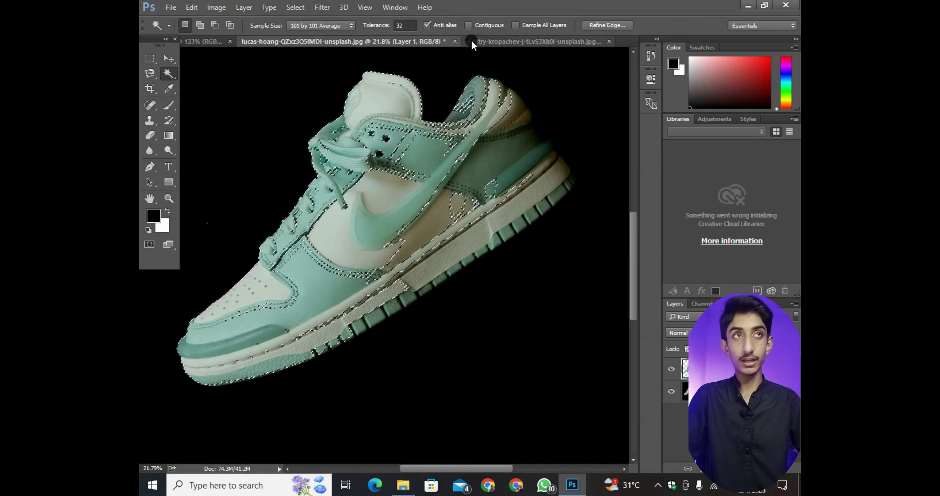
{"action": "left_click", "coordinate": [408, 150]}
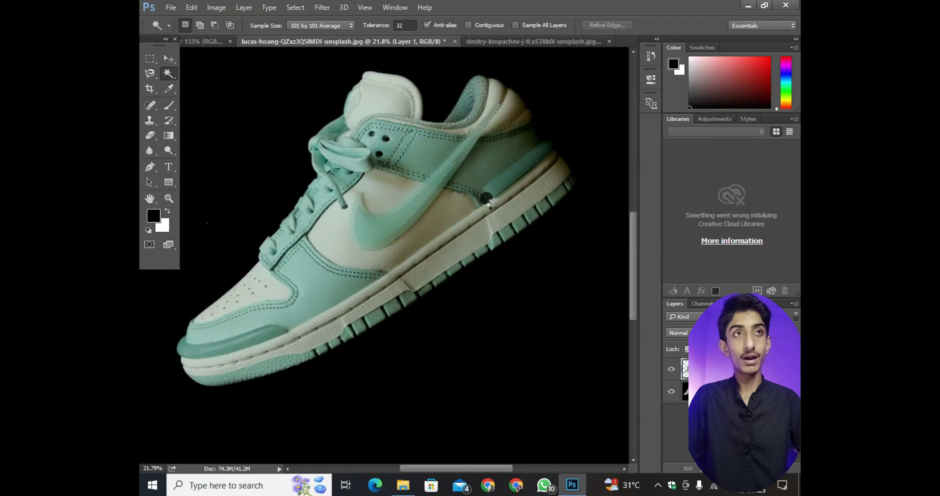
{"action": "left_click", "coordinate": [489, 201]}
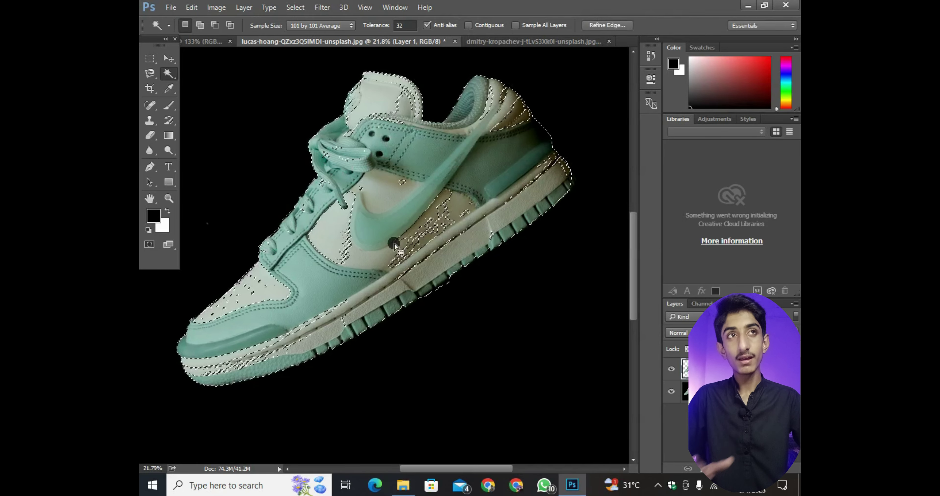
{"action": "left_click", "coordinate": [496, 201]}
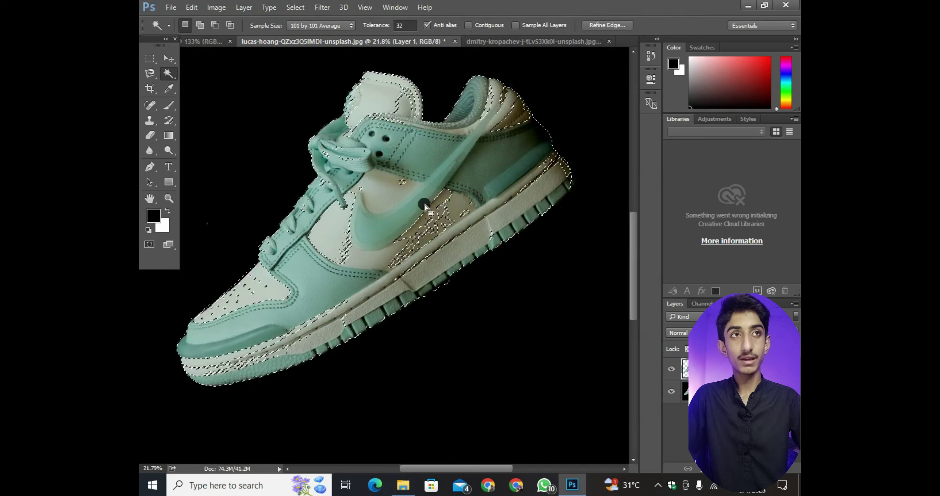
{"action": "left_click", "coordinate": [482, 216]}
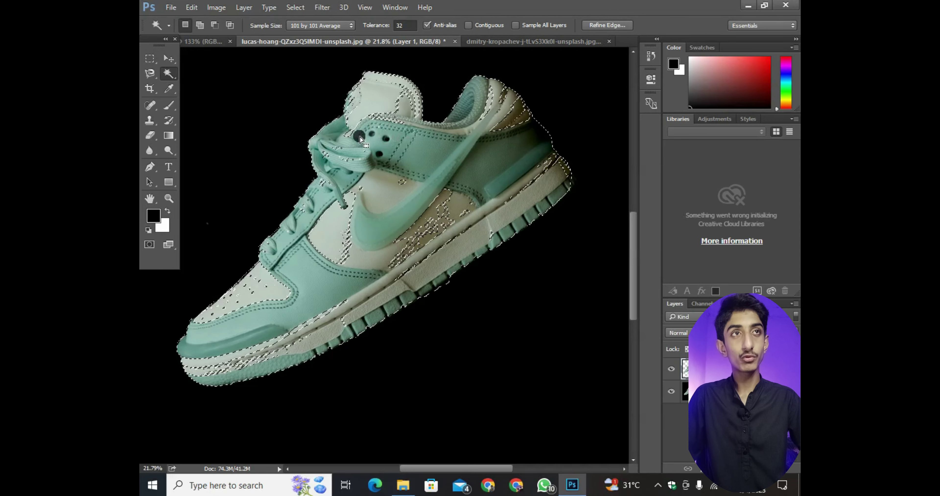
{"action": "left_click", "coordinate": [299, 280]}
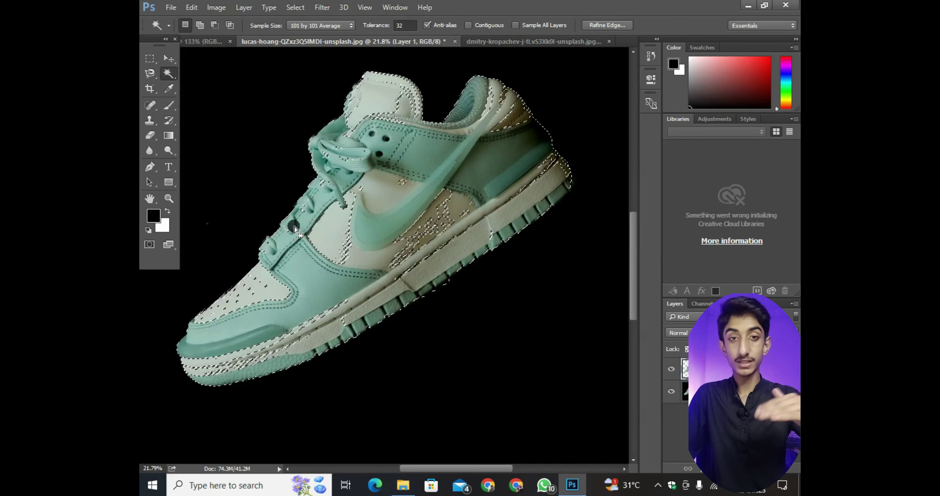
{"action": "left_click", "coordinate": [457, 25]}
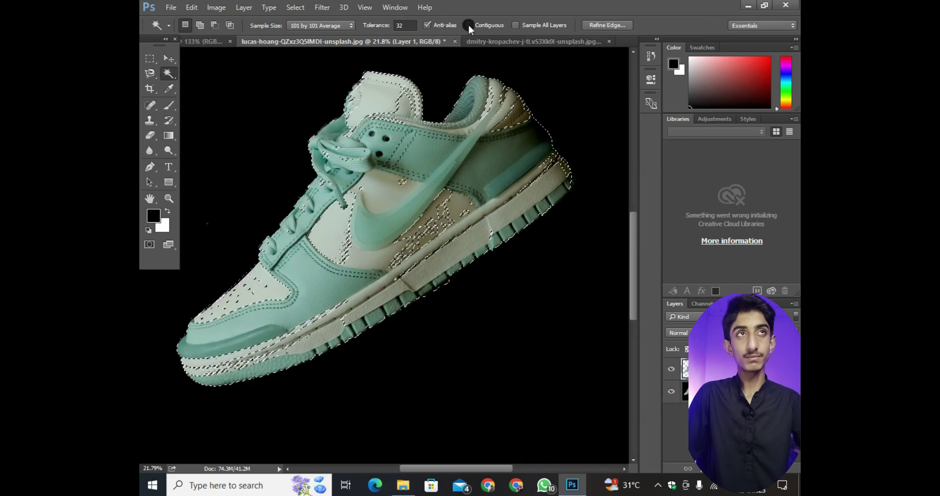
Raise the Magic Wand tolerance to 225 and select the whole sneaker
{"action": "left_click", "coordinate": [403, 25]}
{"action": "type", "text": "90"}
{"action": "left_click", "coordinate": [471, 152]}
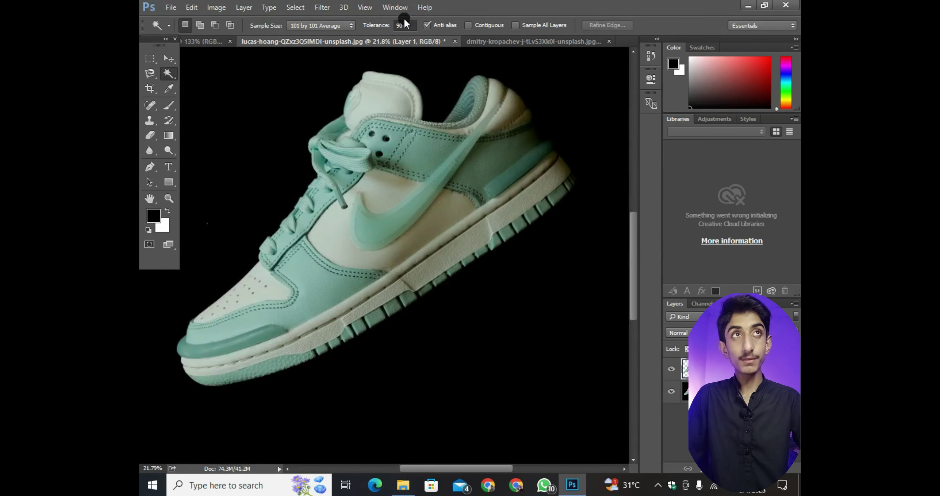
{"action": "left_click", "coordinate": [403, 25]}
{"action": "type", "text": "225"}
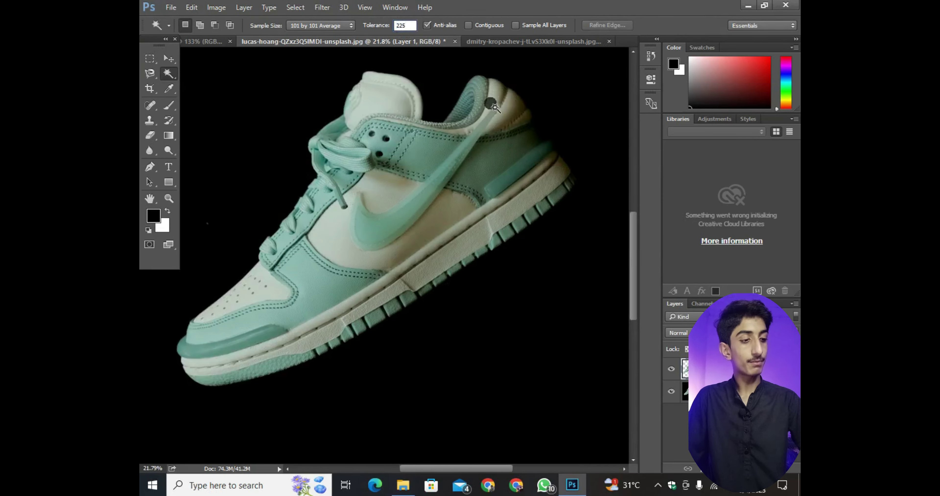
{"action": "left_click", "coordinate": [433, 132]}
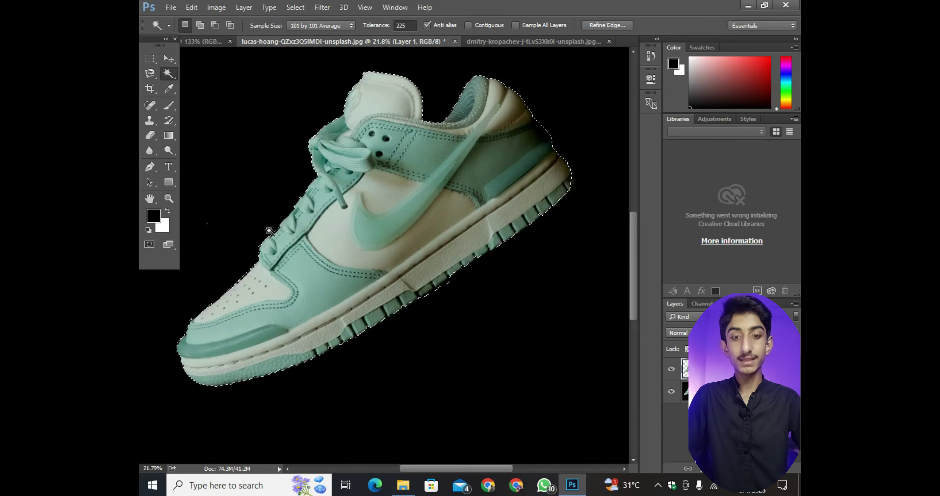
Zoom to the sole, subtract the background strip below it with an Alt-Lasso, and copy to Layer 2
{"action": "left_click", "coordinate": [273, 320]}
{"action": "left_click_drag", "start_coordinate": [274, 321], "coordinate": [370, 272]}
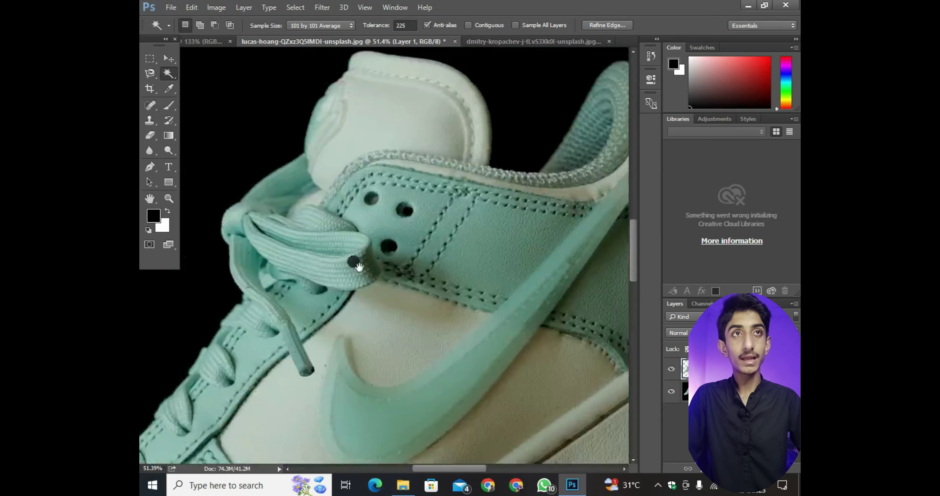
{"action": "mouse_move", "coordinate": [286, 108]}
{"action": "left_mouse_down"}
{"action": "mouse_move", "coordinate": [369, 247]}
{"action": "mouse_move", "coordinate": [527, 404]}
{"action": "mouse_move", "coordinate": [475, 352]}
{"action": "left_mouse_up"}
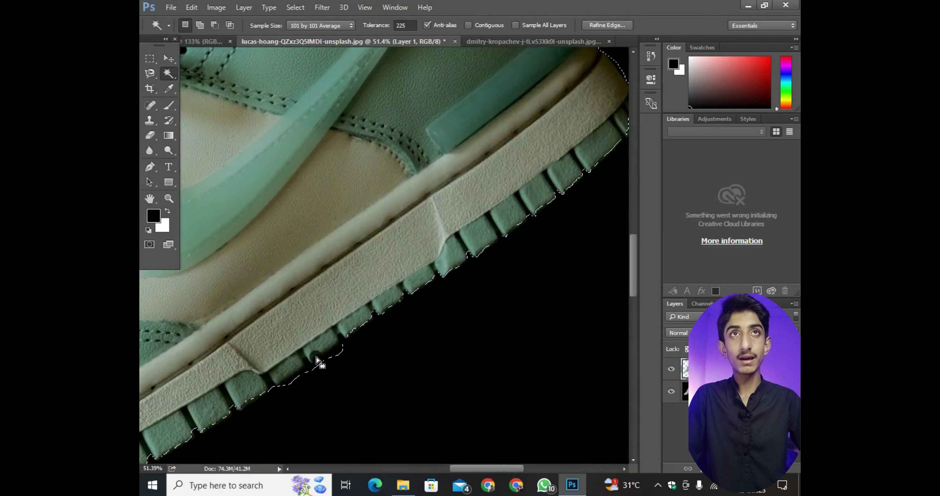
{"action": "right_click", "coordinate": [150, 73]}
{"action": "left_click", "coordinate": [190, 94]}
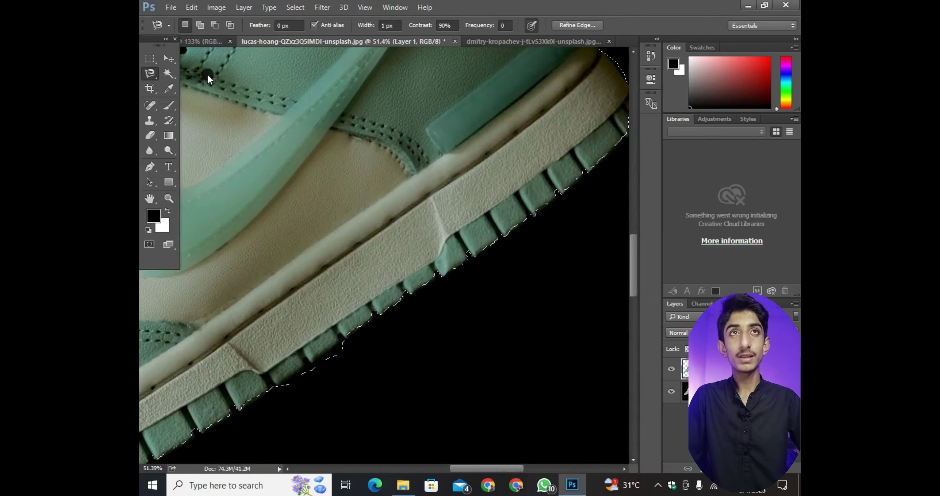
{"action": "key", "text": "shift+l"}
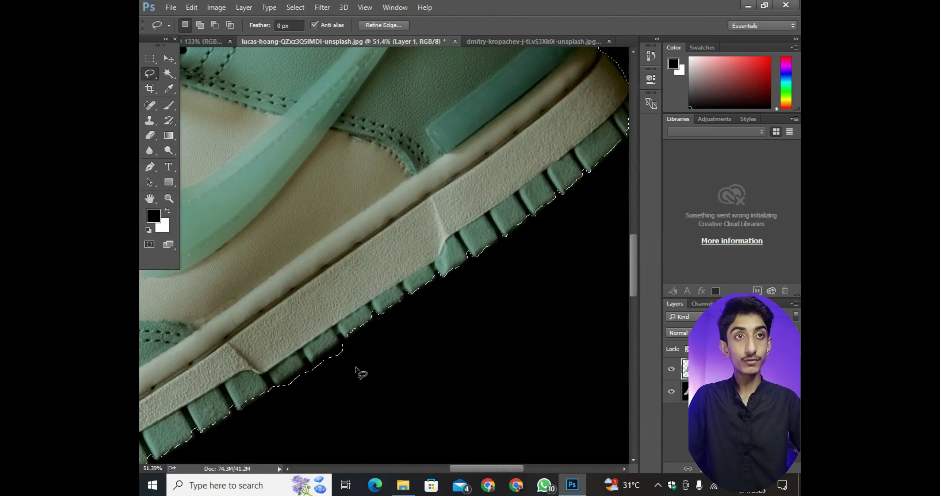
{"action": "key", "text": "alt"}
{"action": "mouse_move", "coordinate": [351, 345]}
{"action": "left_mouse_down"}
{"action": "mouse_move", "coordinate": [330, 350]}
{"action": "mouse_move", "coordinate": [353, 343]}
{"action": "left_mouse_up"}
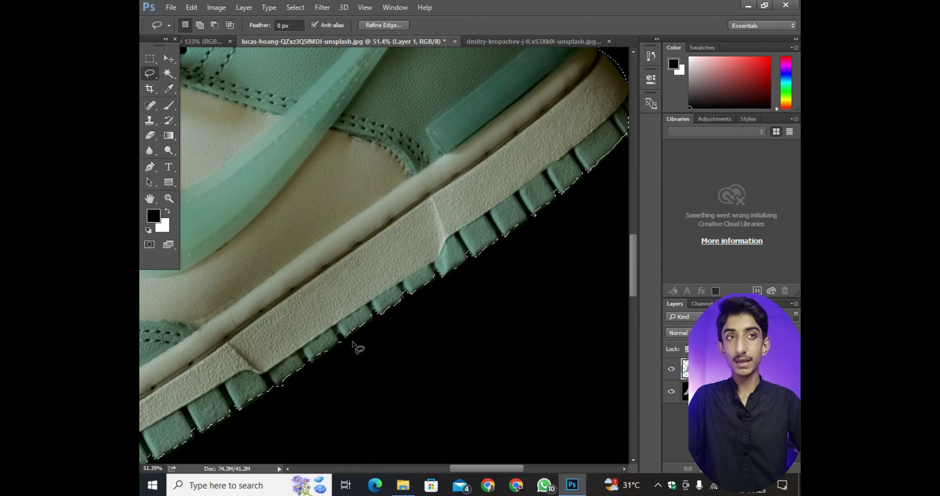
{"action": "key", "text": "ctrl+j"}
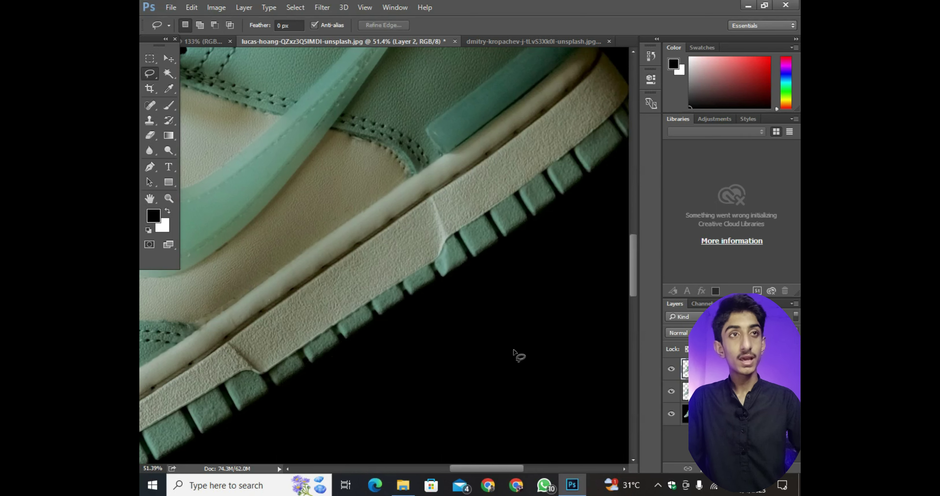
Hide the Background layer and recentre the cut-out sneaker in view
{"action": "left_click", "coordinate": [671, 413]}
{"action": "scroll", "coordinate": [407, 200], "scroll_direction": "down", "scroll_amount": 3}
{"action": "scroll", "coordinate": [431, 199], "scroll_direction": "down", "scroll_amount": 2}
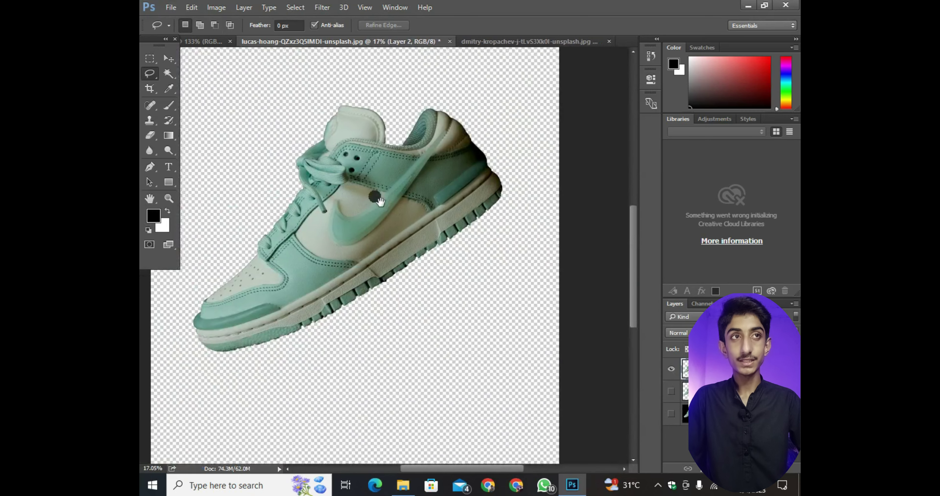
{"action": "left_click_drag", "start_coordinate": [363, 202], "coordinate": [466, 294]}
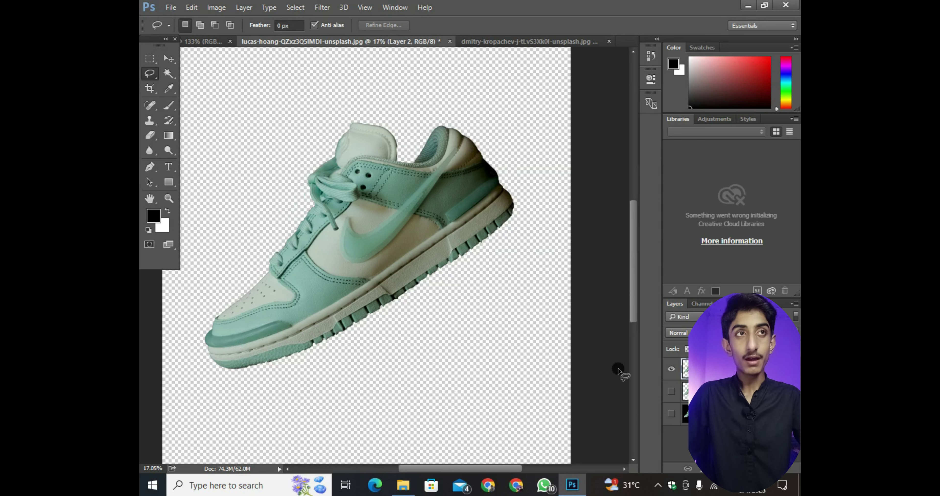
Toggle the second and top layers' visibility to compare the cut-out against transparency
{"action": "left_click", "coordinate": [671, 391]}
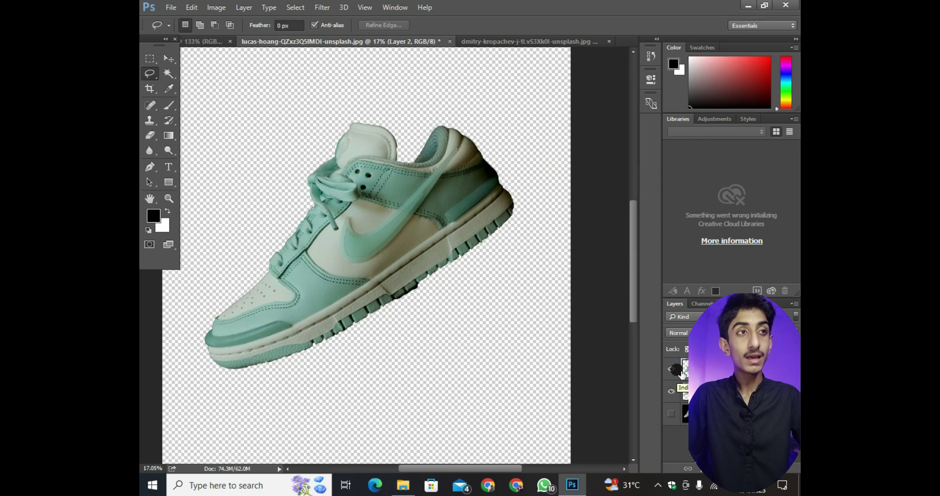
{"action": "left_click", "coordinate": [674, 369]}
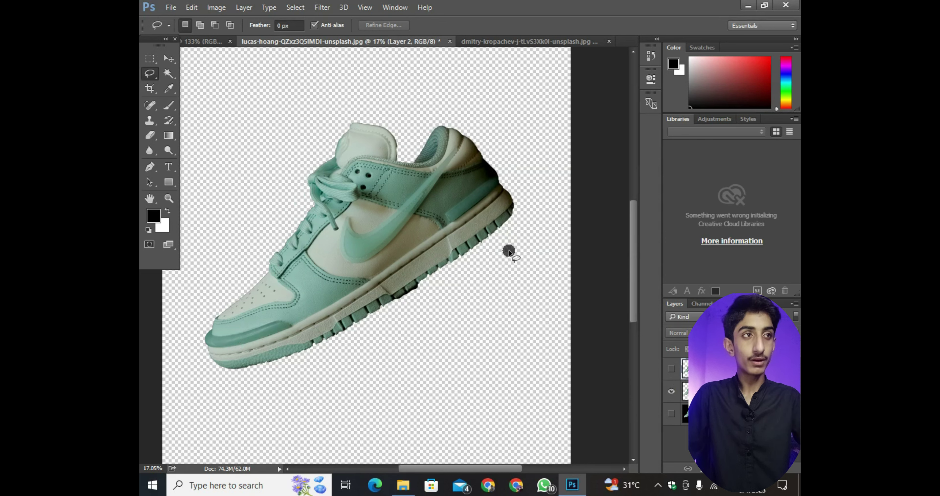
{"action": "left_click", "coordinate": [673, 368]}
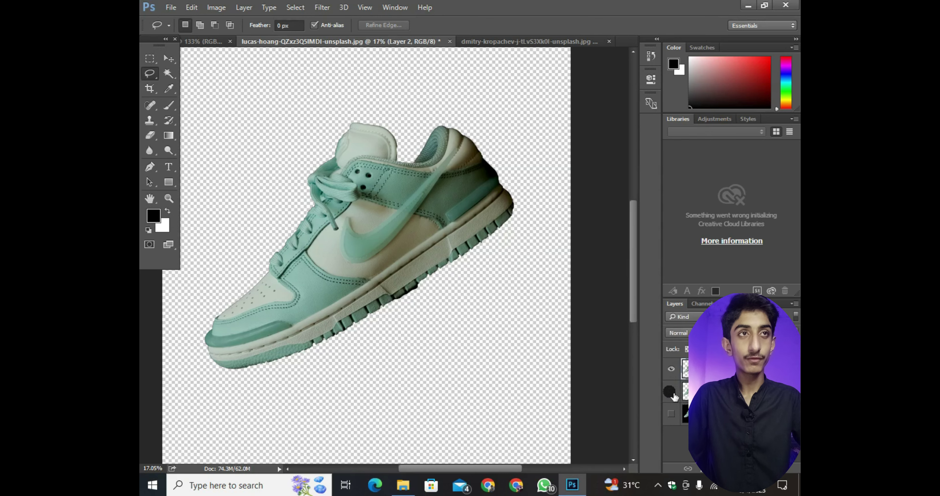
{"action": "left_click", "coordinate": [671, 369]}
{"action": "left_click", "coordinate": [671, 391]}
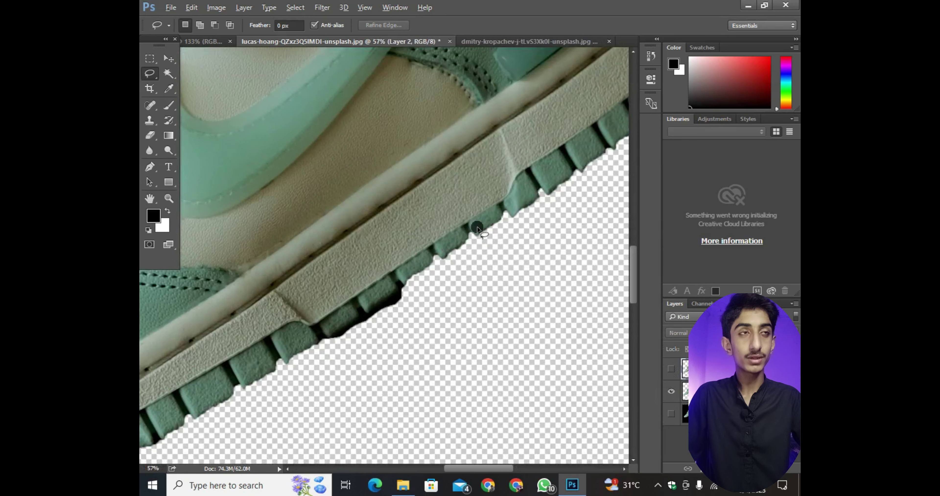
{"action": "scroll", "coordinate": [471, 201], "scroll_direction": "up", "scroll_amount": 1}
{"action": "scroll", "coordinate": [453, 255], "scroll_direction": "up", "scroll_amount": 1}
{"action": "scroll", "coordinate": [426, 157], "scroll_direction": "up", "scroll_amount": 1}
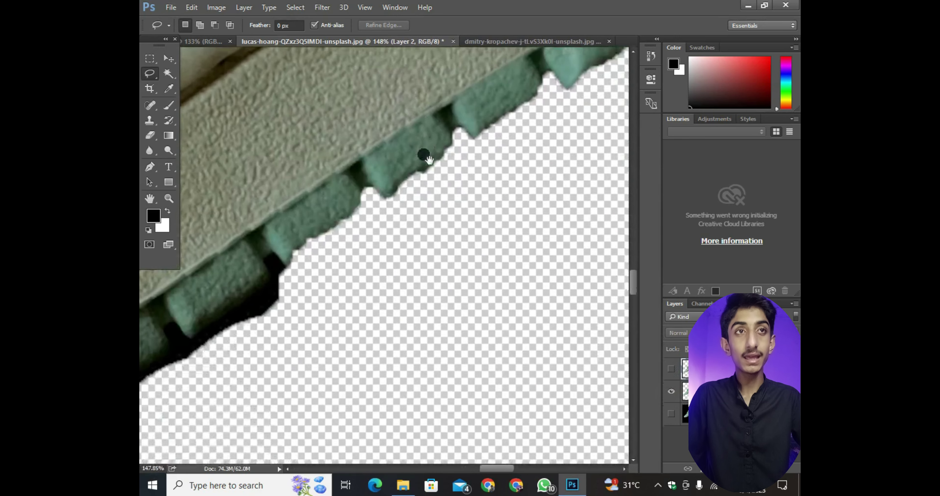
{"action": "scroll", "coordinate": [402, 167], "scroll_direction": "up", "scroll_amount": 1}
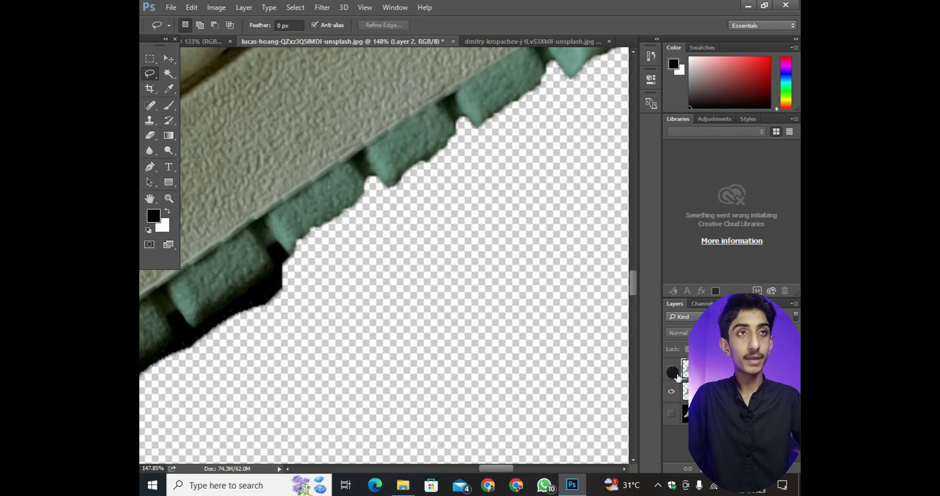
{"action": "left_click", "coordinate": [673, 394]}
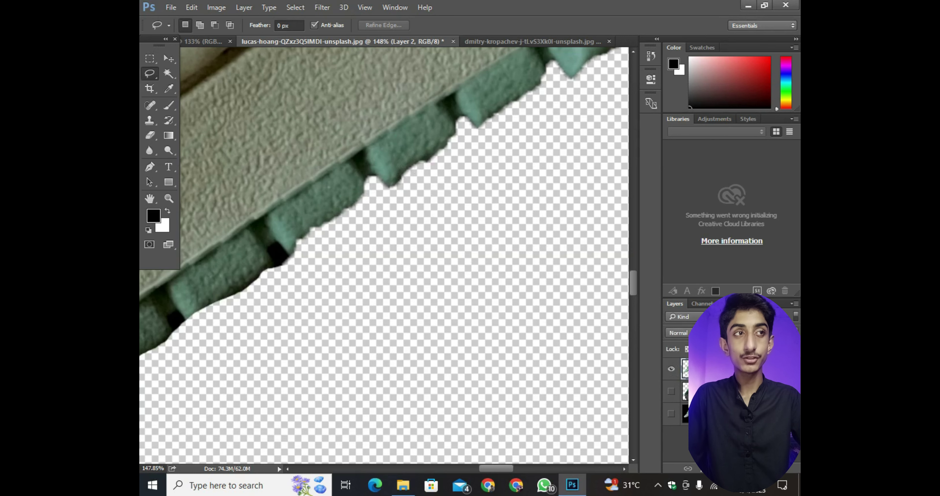
{"action": "left_click", "coordinate": [673, 370]}
{"action": "left_click", "coordinate": [673, 393]}
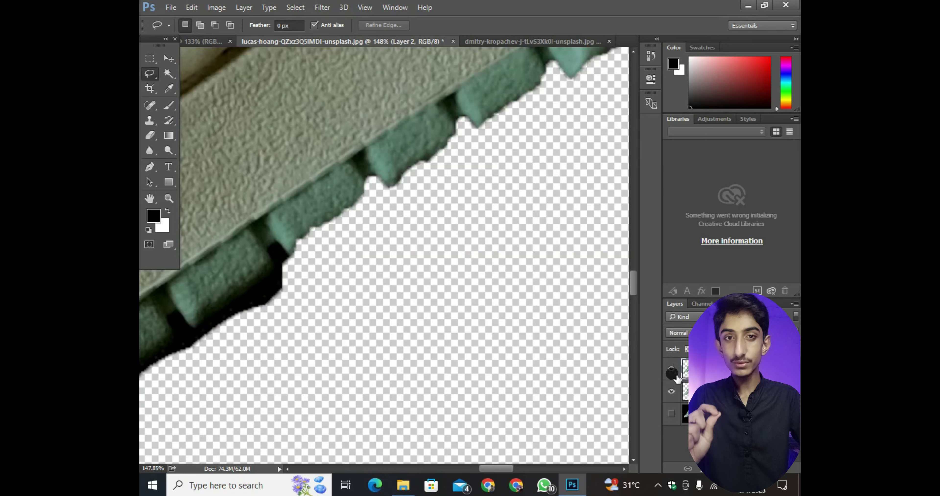
{"action": "left_click", "coordinate": [672, 369]}
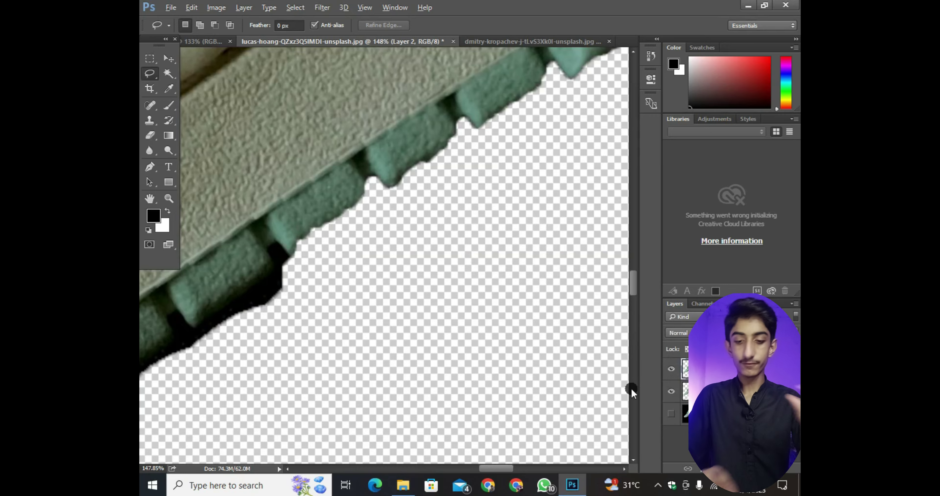
{"action": "scroll", "coordinate": [447, 226], "scroll_direction": "down", "scroll_amount": 2}
{"action": "scroll", "coordinate": [448, 226], "scroll_direction": "down", "scroll_amount": 1}
{"action": "scroll", "coordinate": [446, 226], "scroll_direction": "down", "scroll_amount": 2}
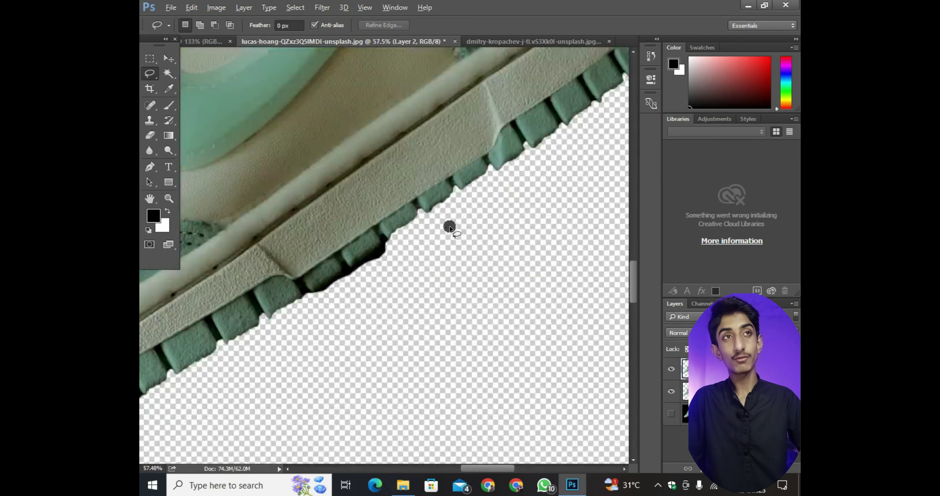
{"action": "scroll", "coordinate": [445, 226], "scroll_direction": "down", "scroll_amount": 2}
{"action": "scroll", "coordinate": [442, 226], "scroll_direction": "down", "scroll_amount": 2}
{"action": "scroll", "coordinate": [438, 227], "scroll_direction": "down", "scroll_amount": 3}
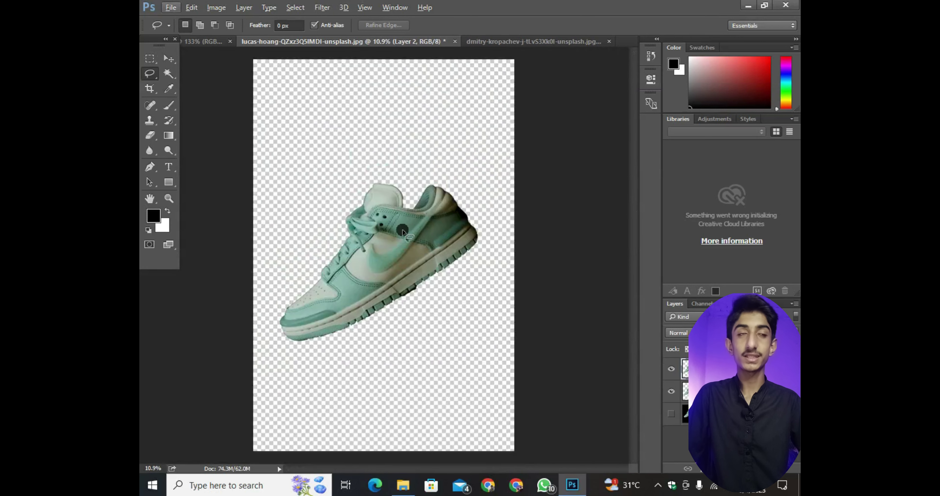